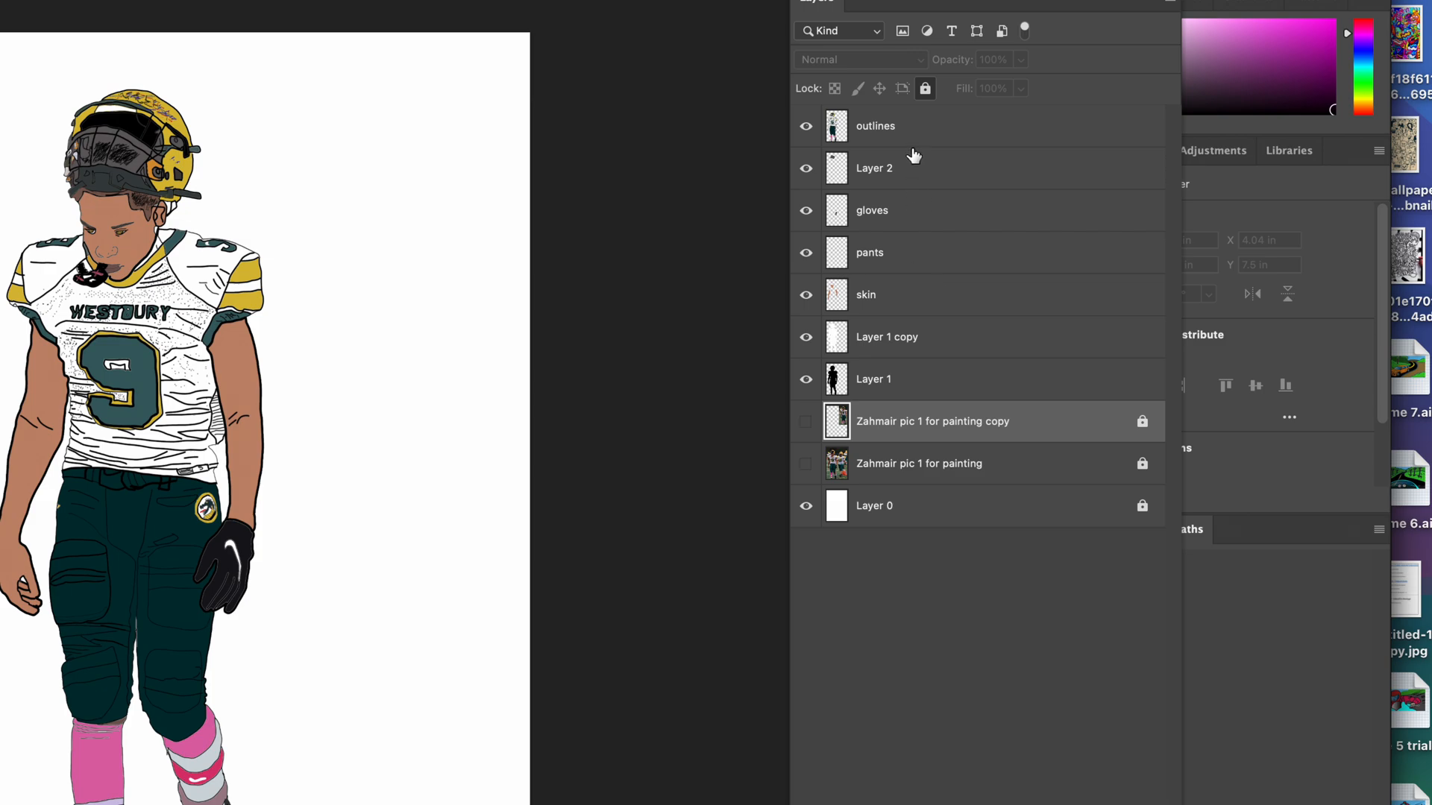
Step: Add a new empty layer and move it to the top of the layer stack, above outlines
left_click(913, 134)
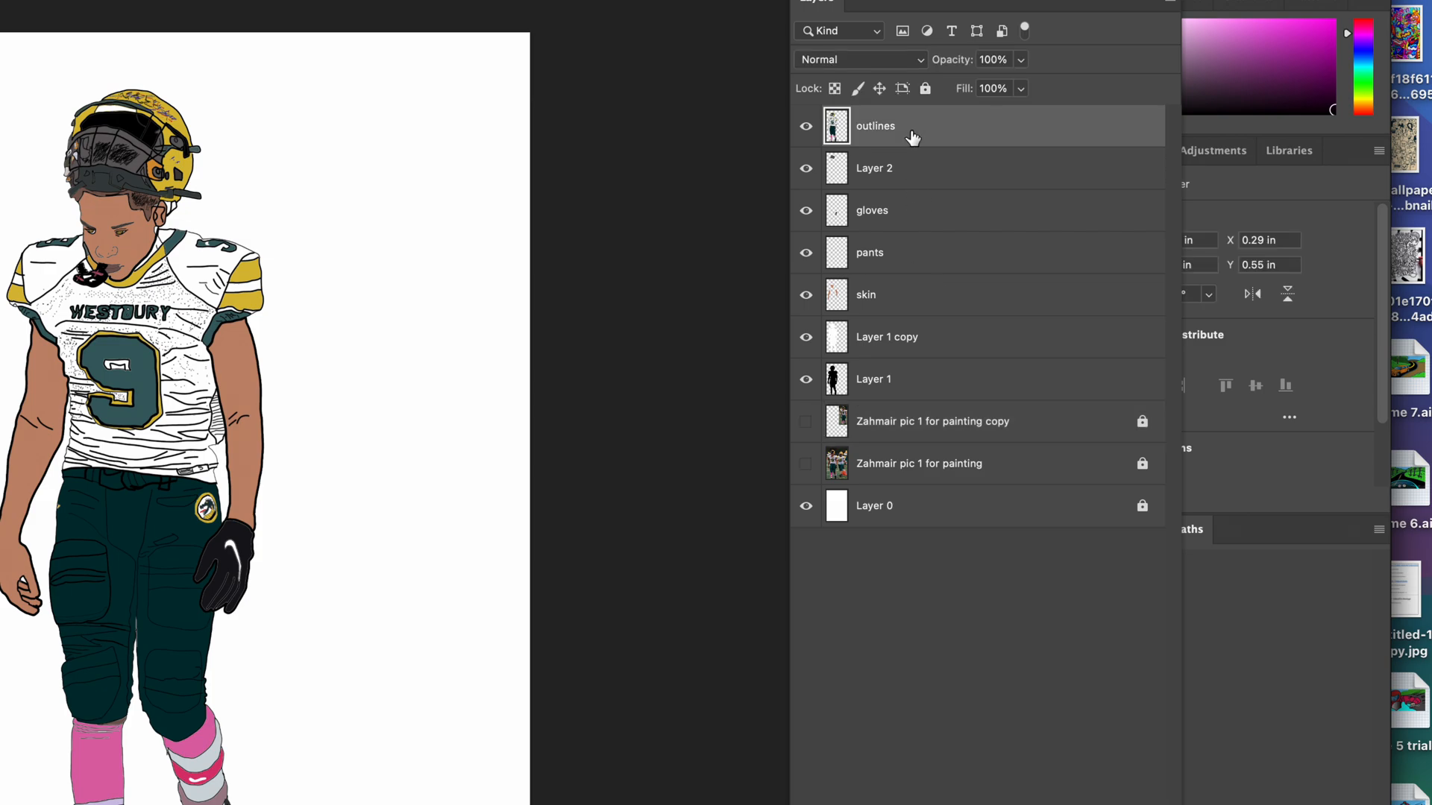
left_click(901, 387)
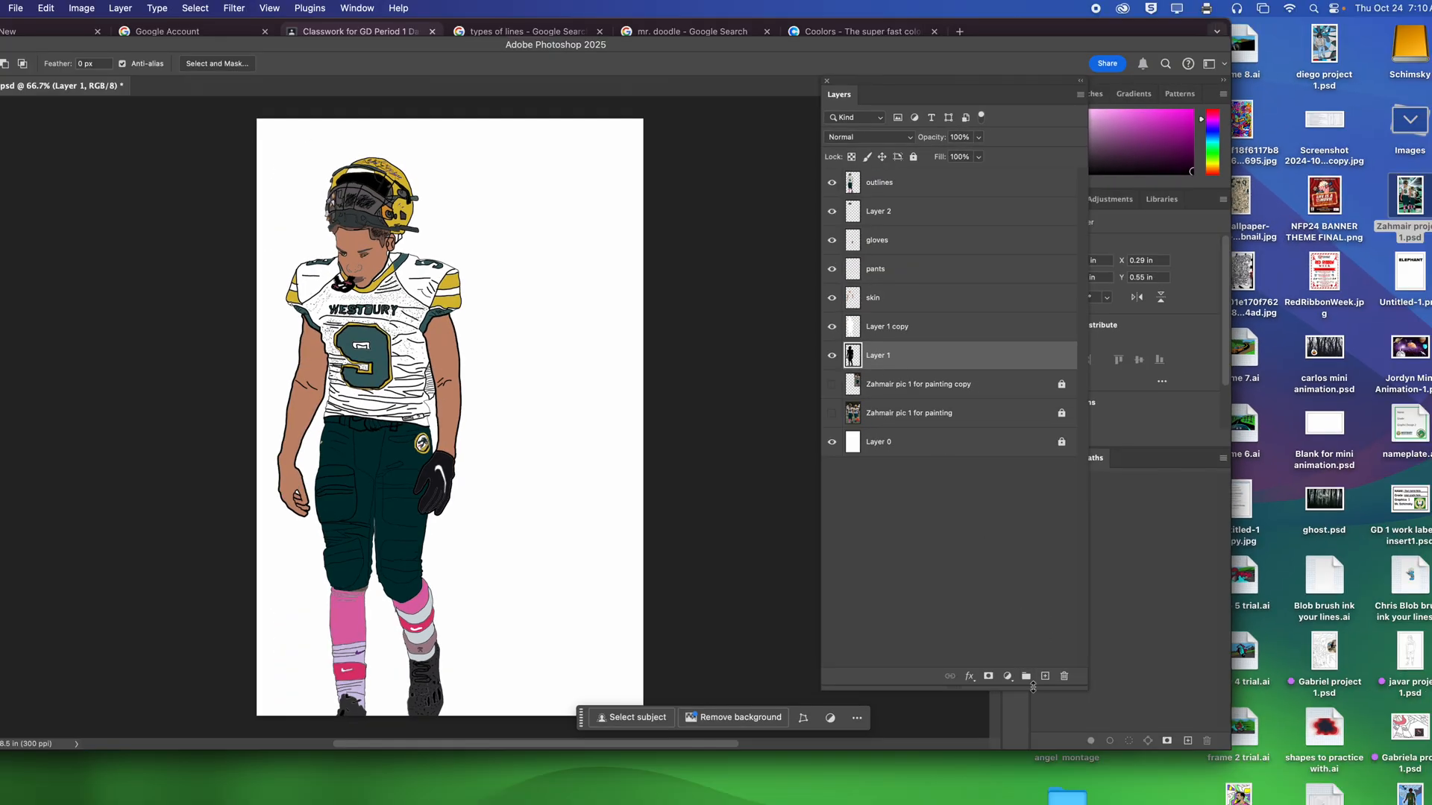
left_click_drag(1046, 728, 1013, 530)
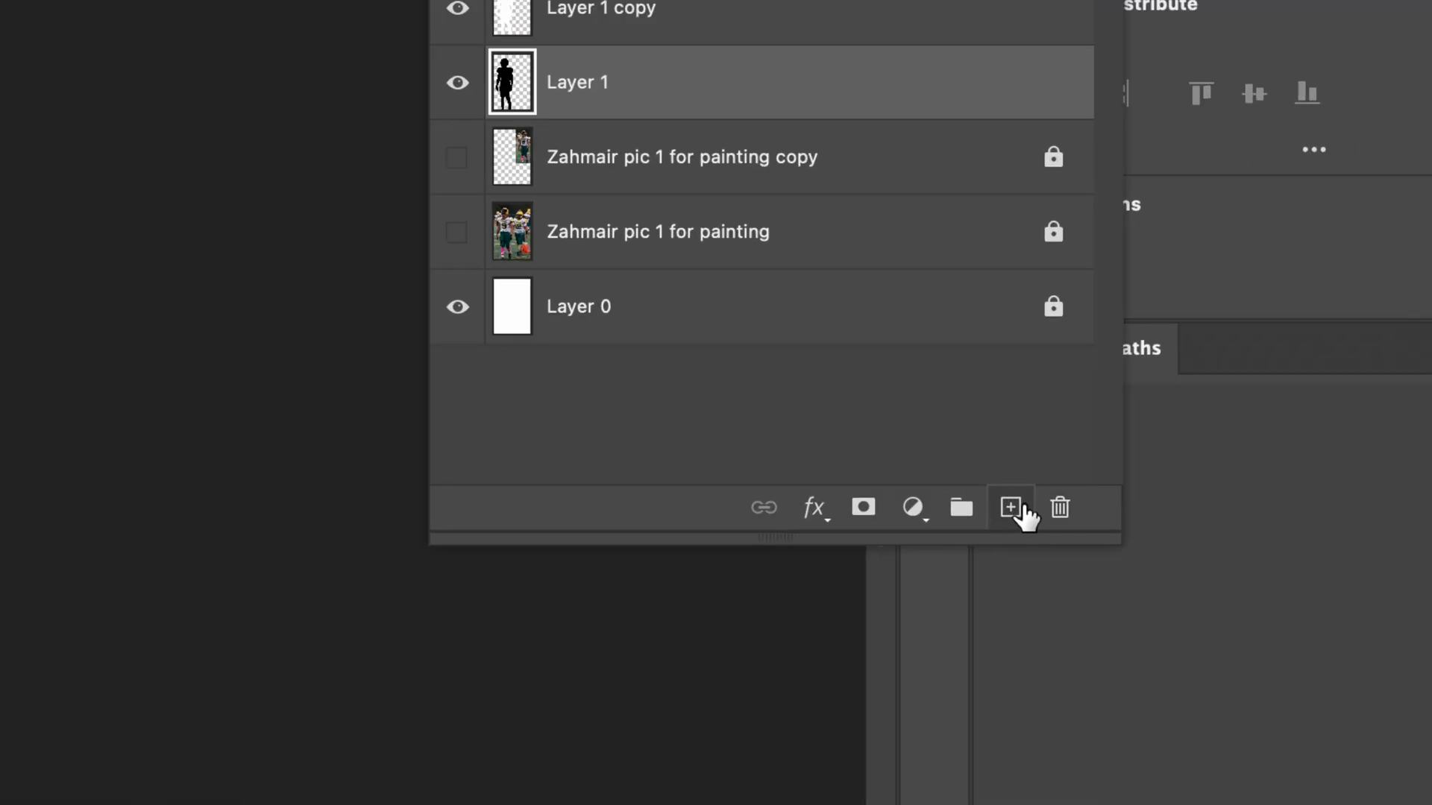
left_click(1011, 511)
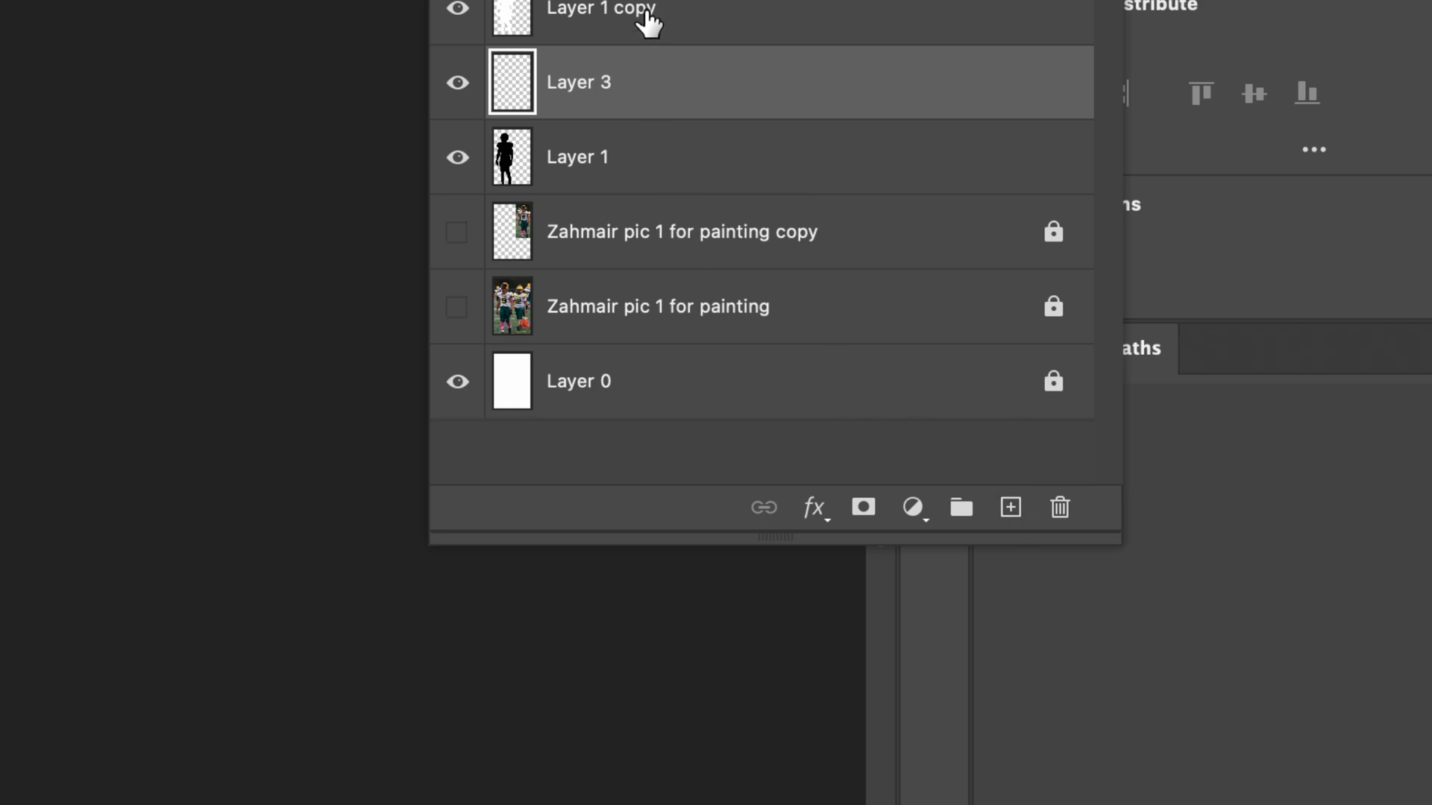
left_click_drag(650, 81, 635, 82)
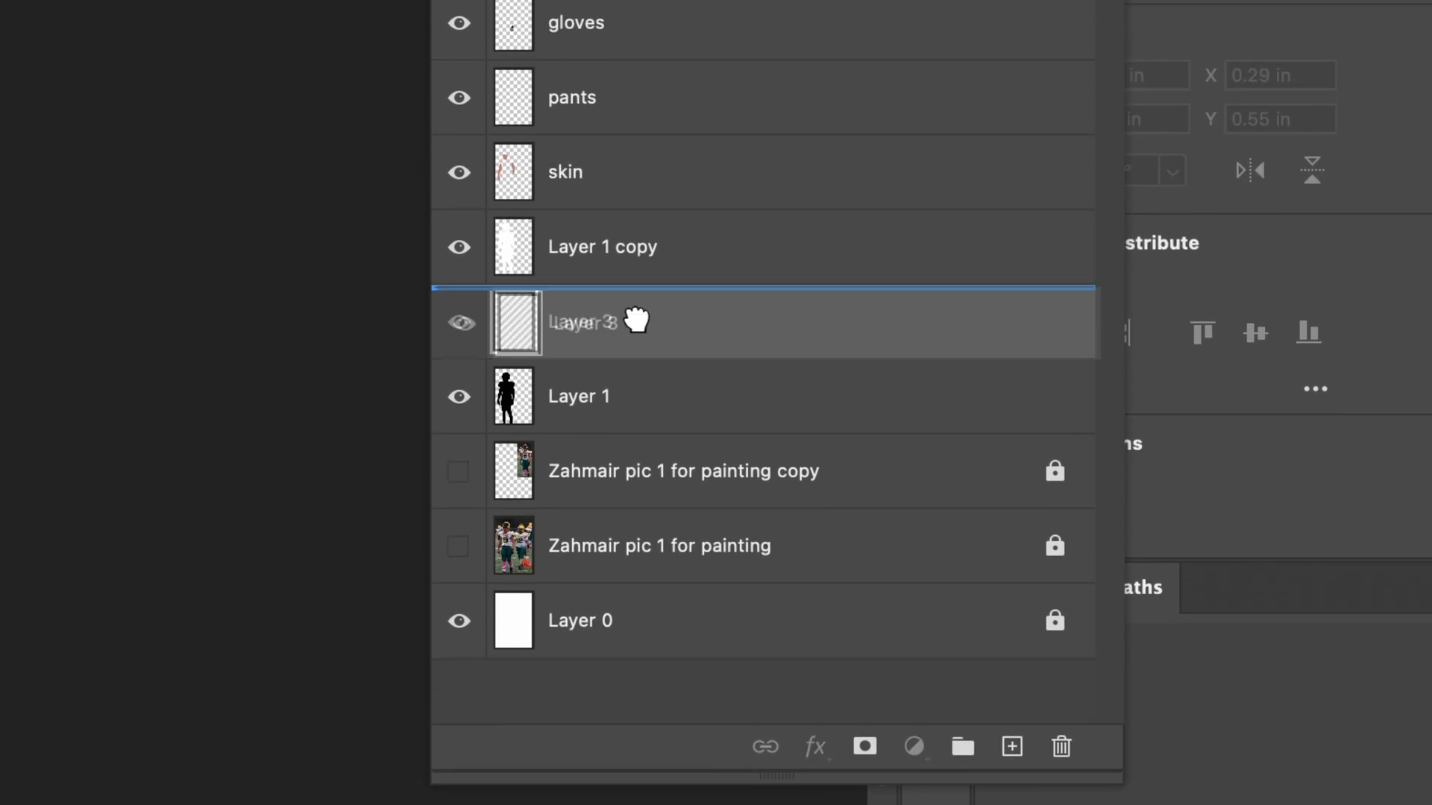
left_click_drag(636, 320, 678, 123)
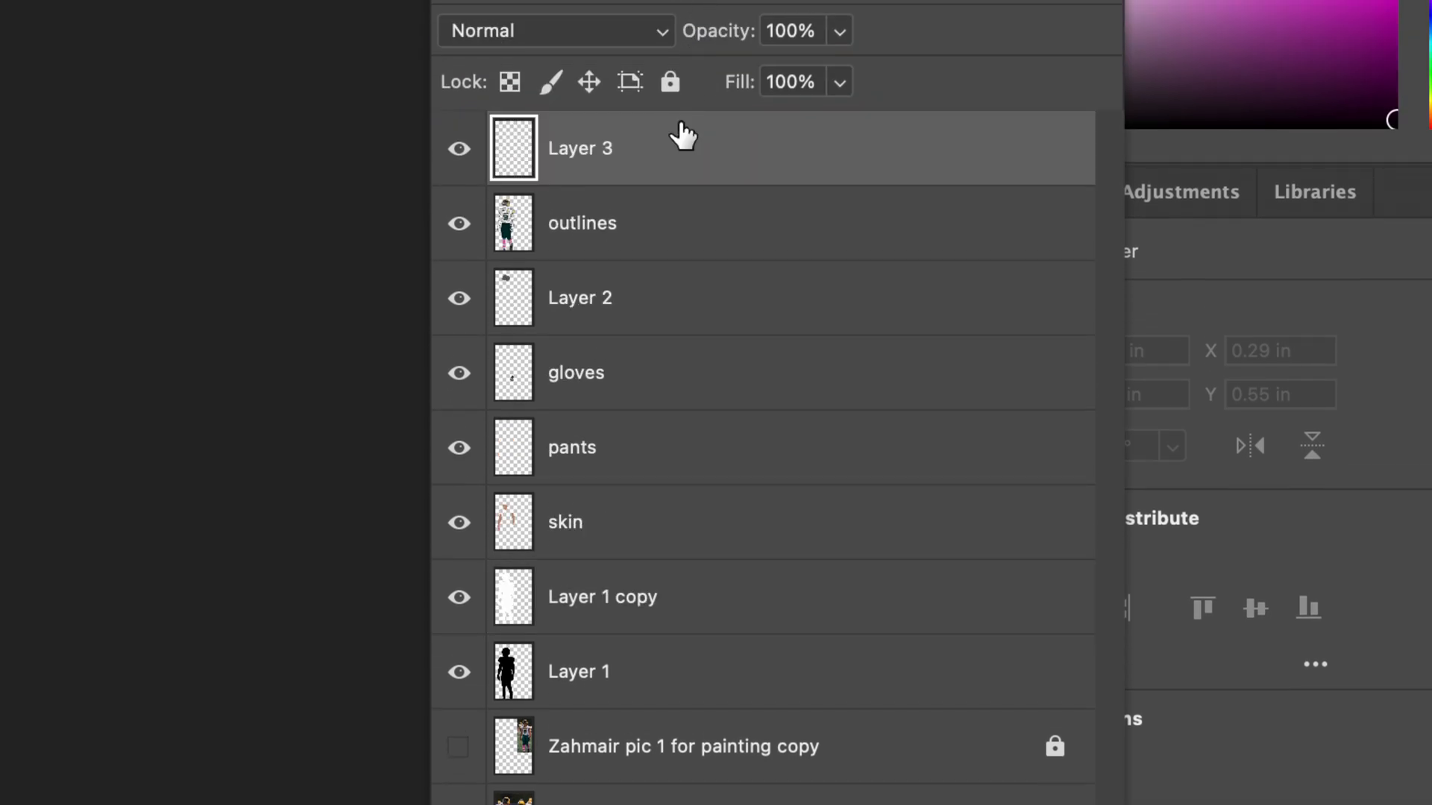
Step: Rename the new top layer as hl and shad
double_click(576, 150)
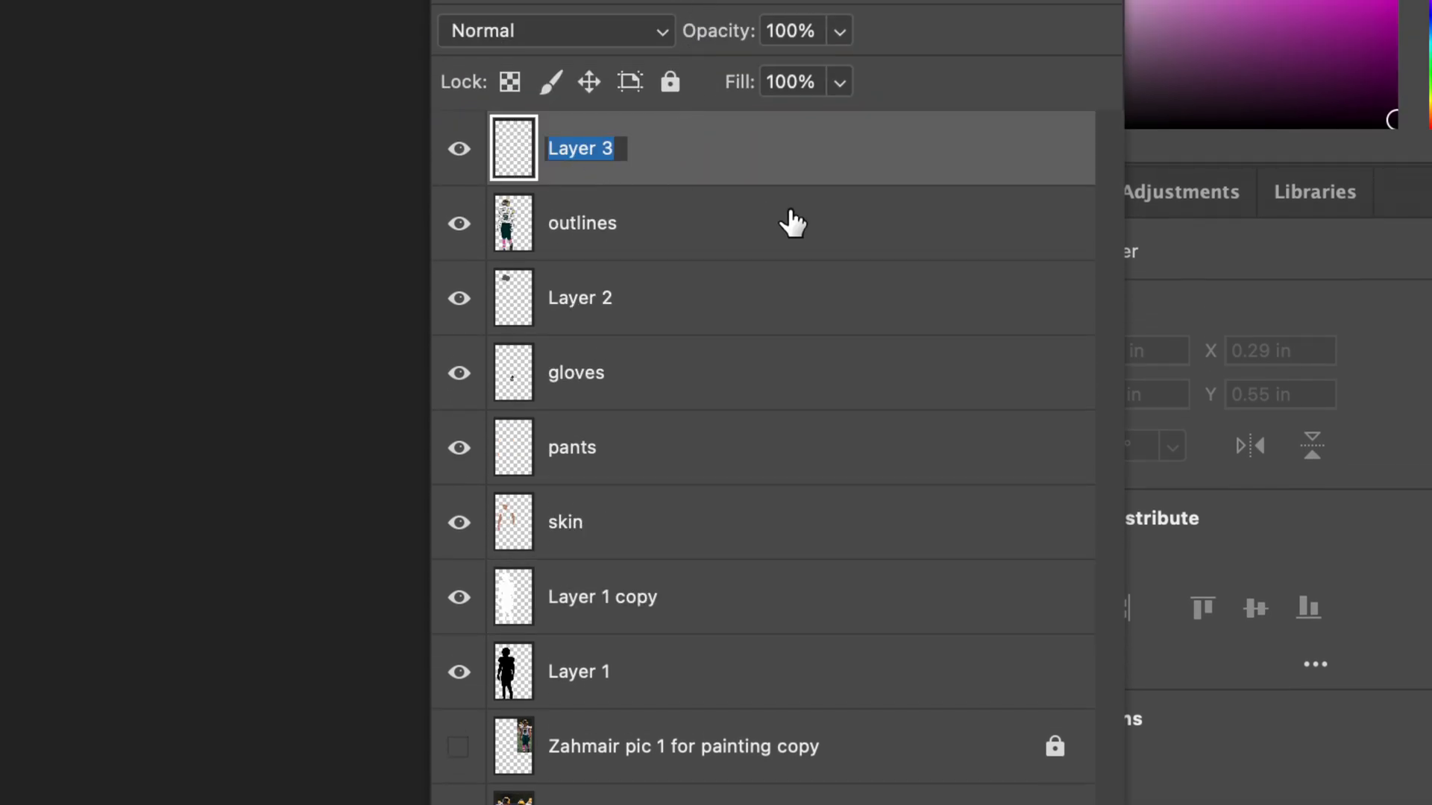
type("hl and shad")
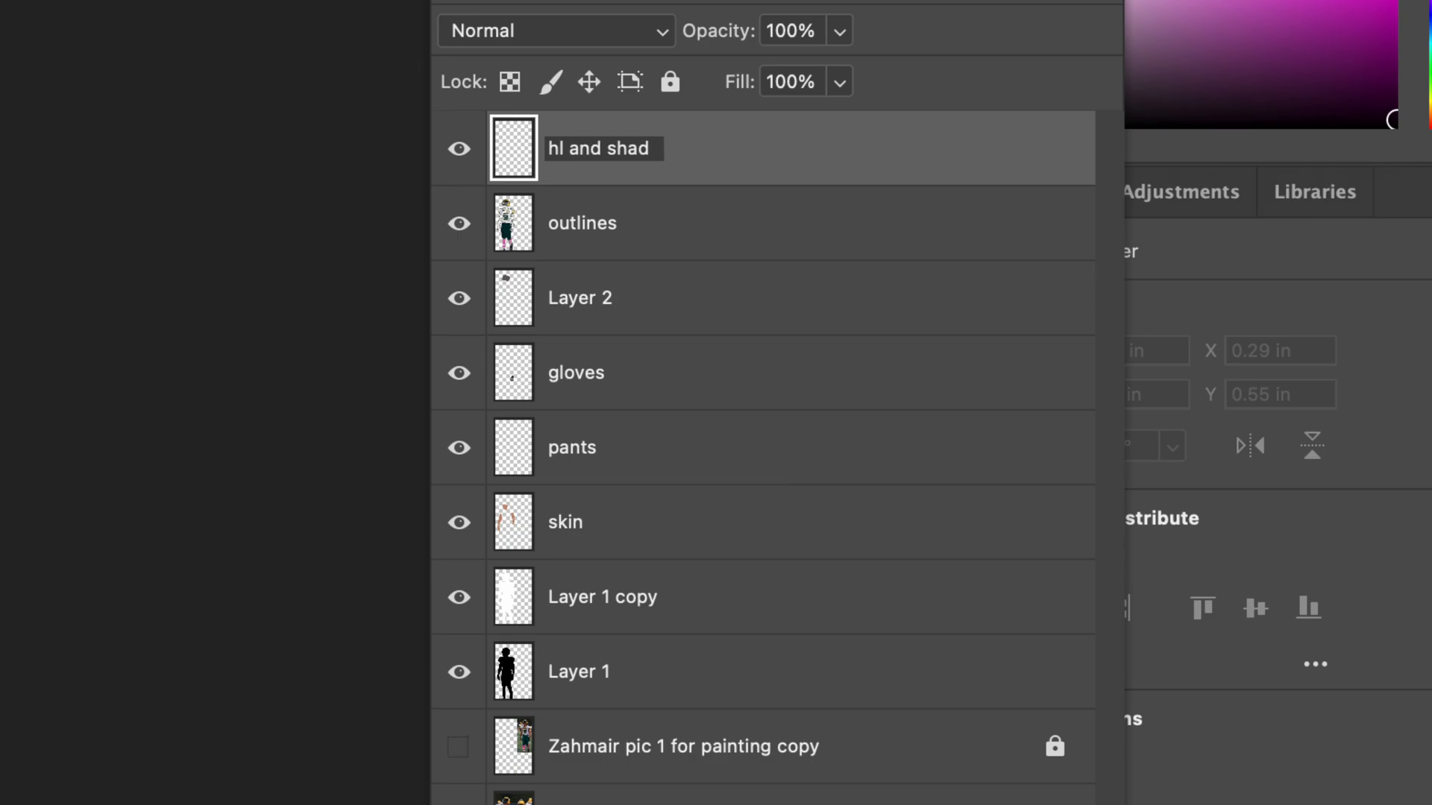
key("Return")
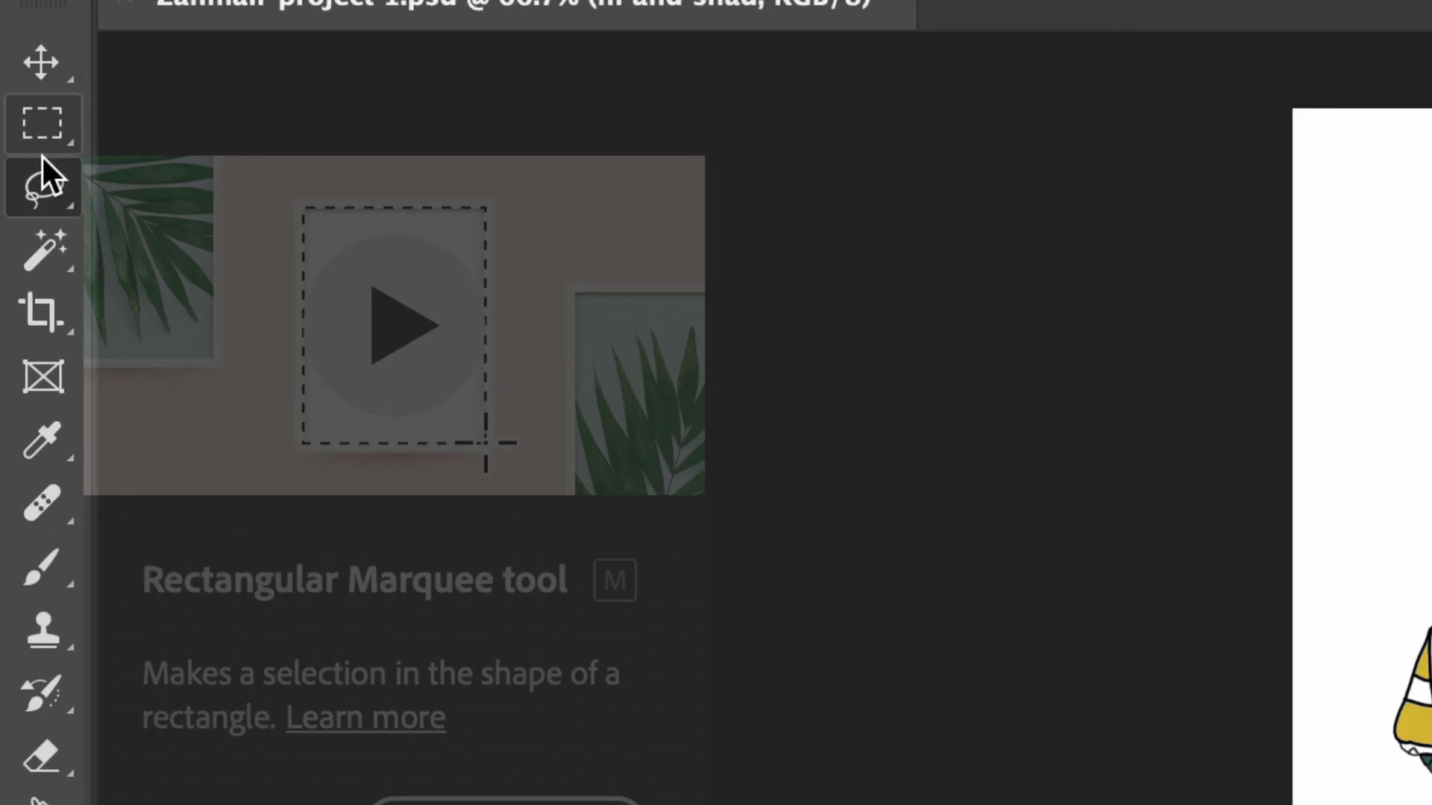
Step: Try out the Lasso tool with a freehand selection on the blank area beside the helmet, and deselect it
right_click(37, 176)
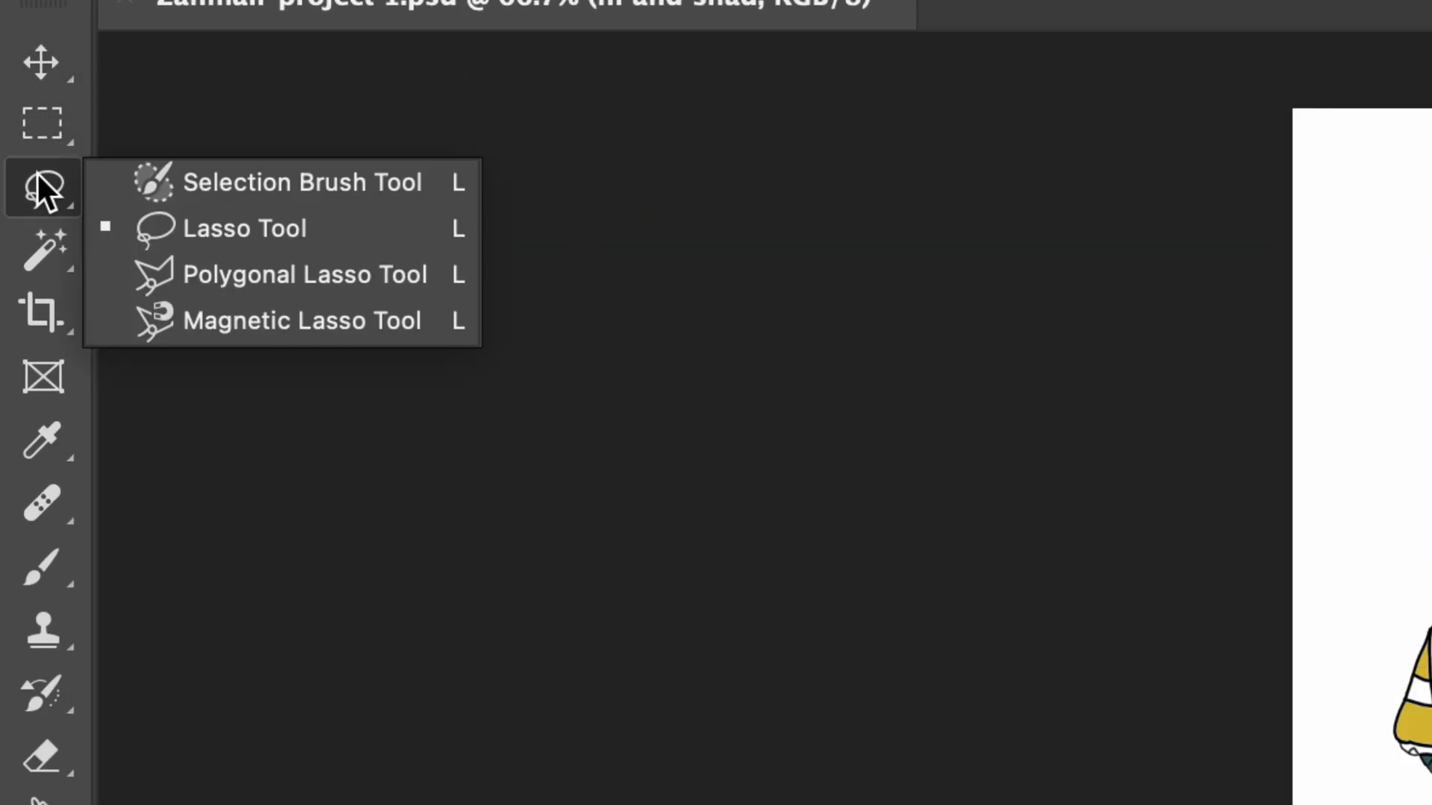
left_click(228, 218)
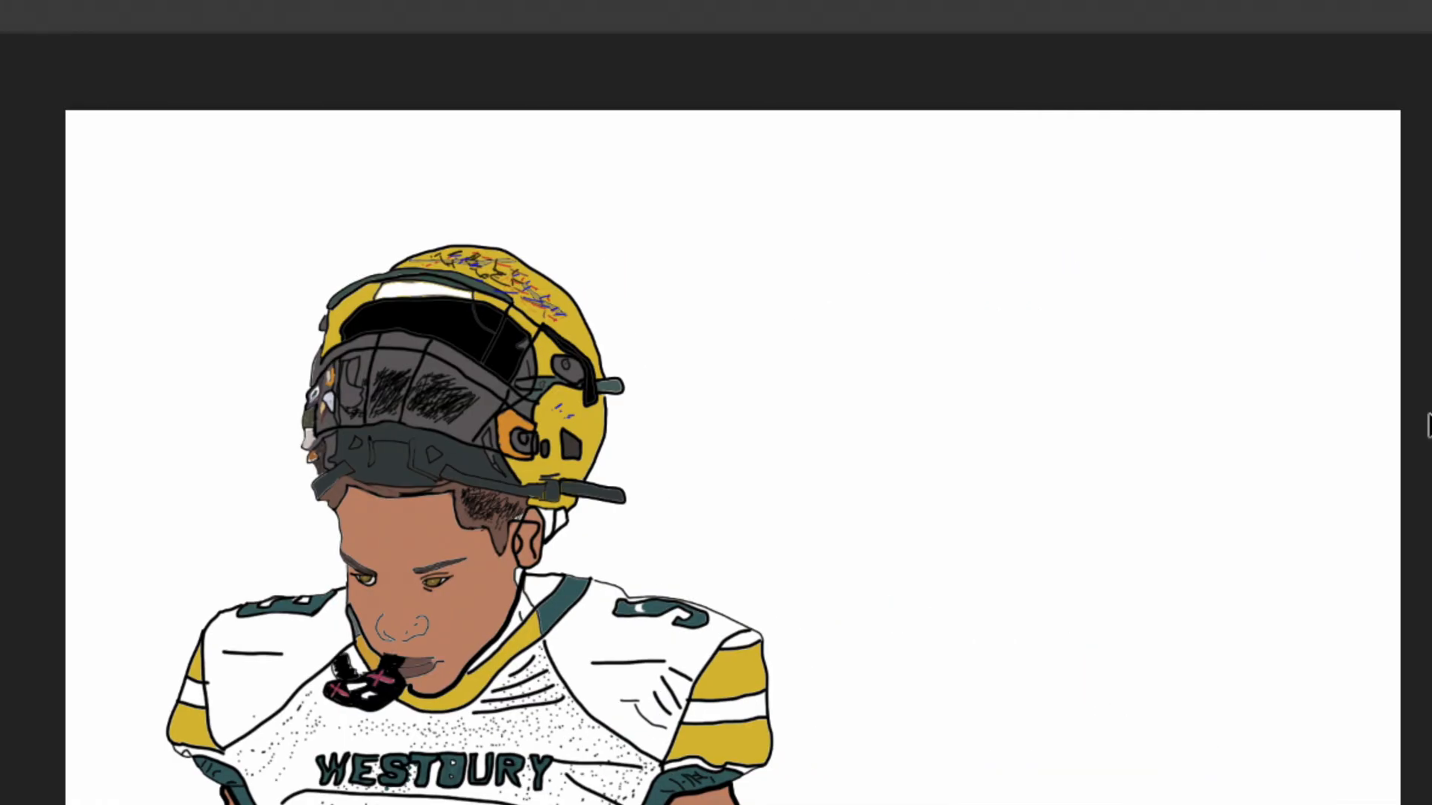
mouse_move(772, 331)
left_mouse_down()
mouse_move(796, 247)
mouse_move(891, 266)
mouse_move(974, 375)
mouse_move(874, 377)
mouse_move(801, 312)
mouse_move(816, 419)
mouse_move(789, 378)
mouse_move(774, 417)
mouse_move(745, 394)
mouse_move(807, 558)
mouse_move(661, 462)
mouse_move(715, 438)
mouse_move(663, 347)
mouse_move(692, 321)
mouse_move(772, 334)
left_mouse_up()
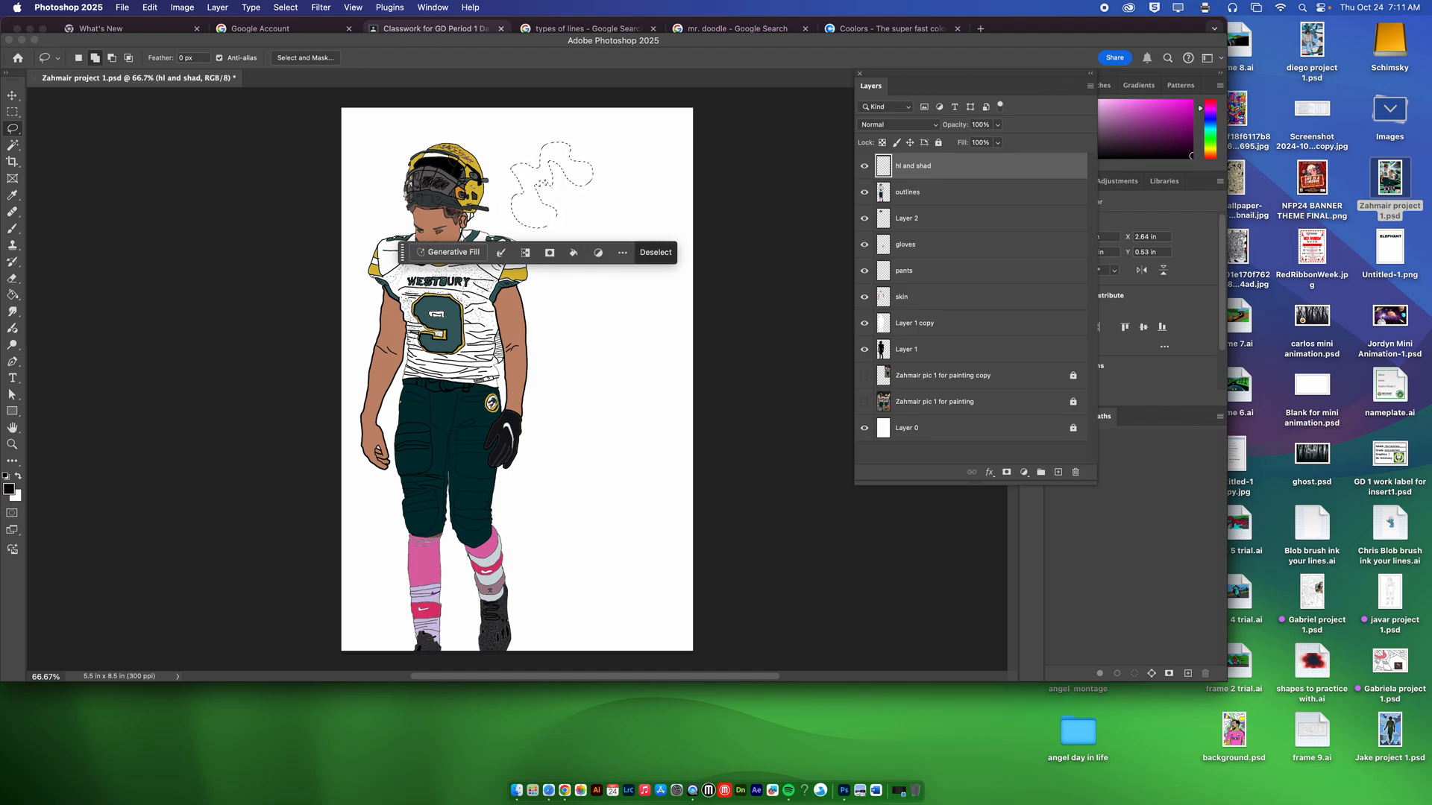
left_click(656, 253)
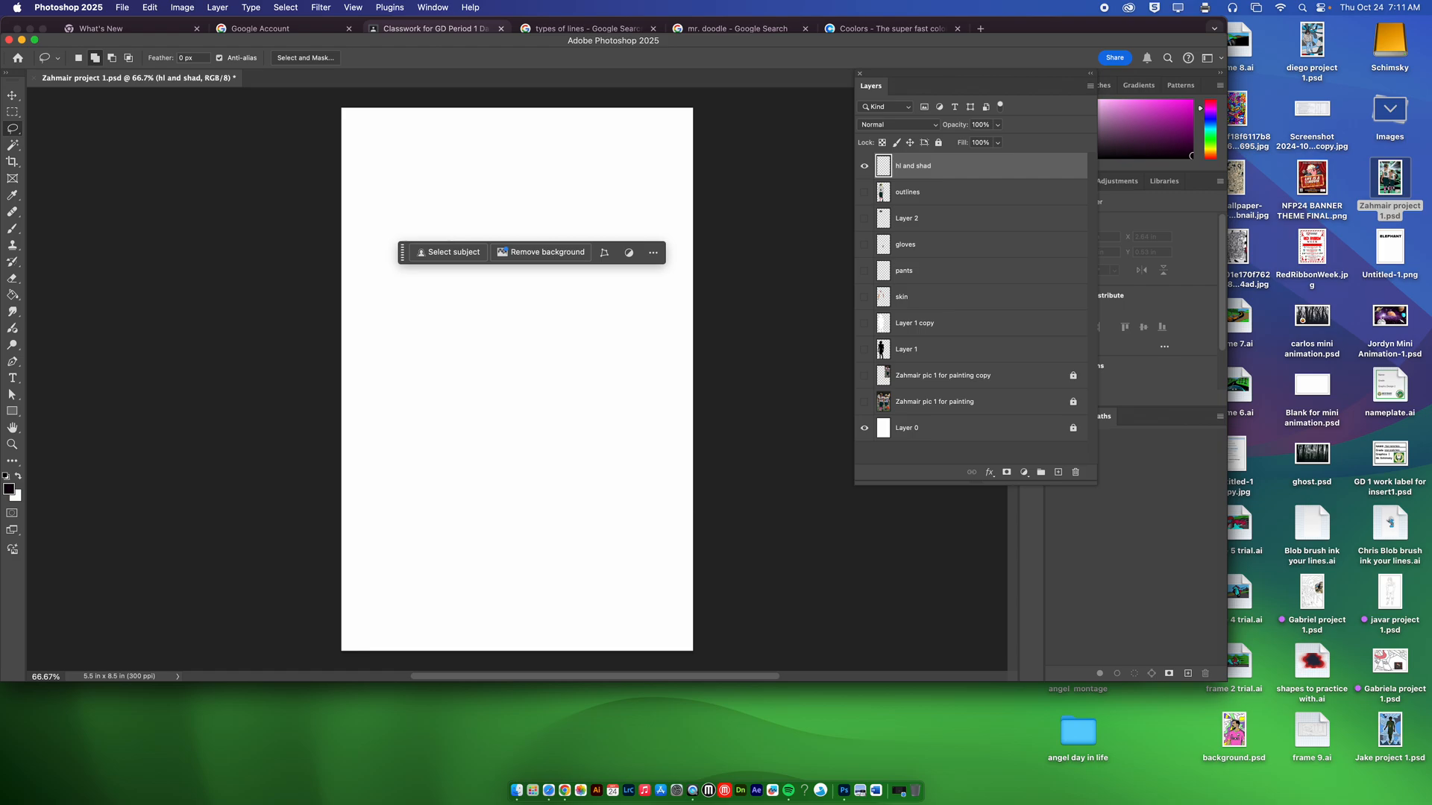
Step: Show the original full reference photo, with the painted artwork layers hidden
left_click(864, 401)
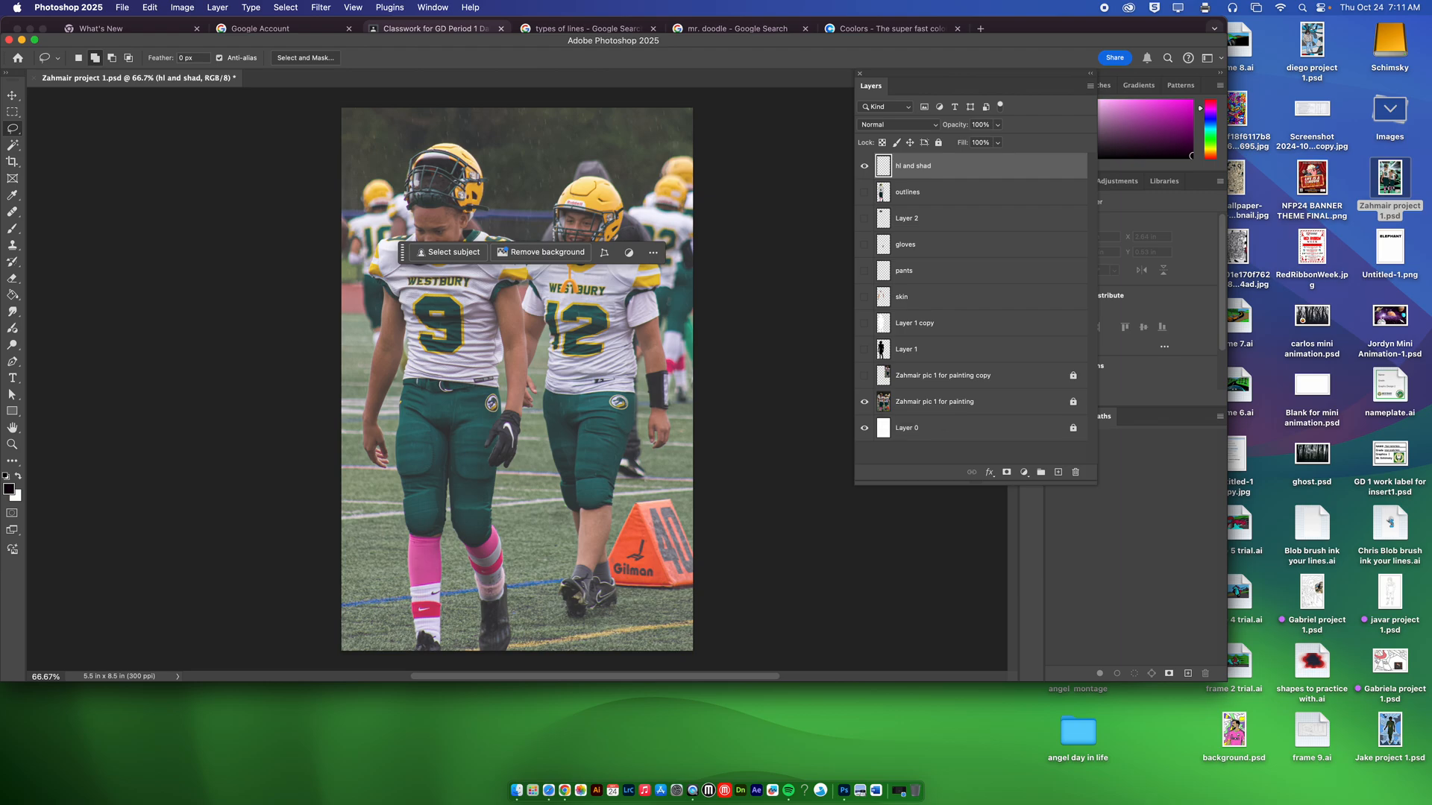
scroll(377, 490, "up", 10)
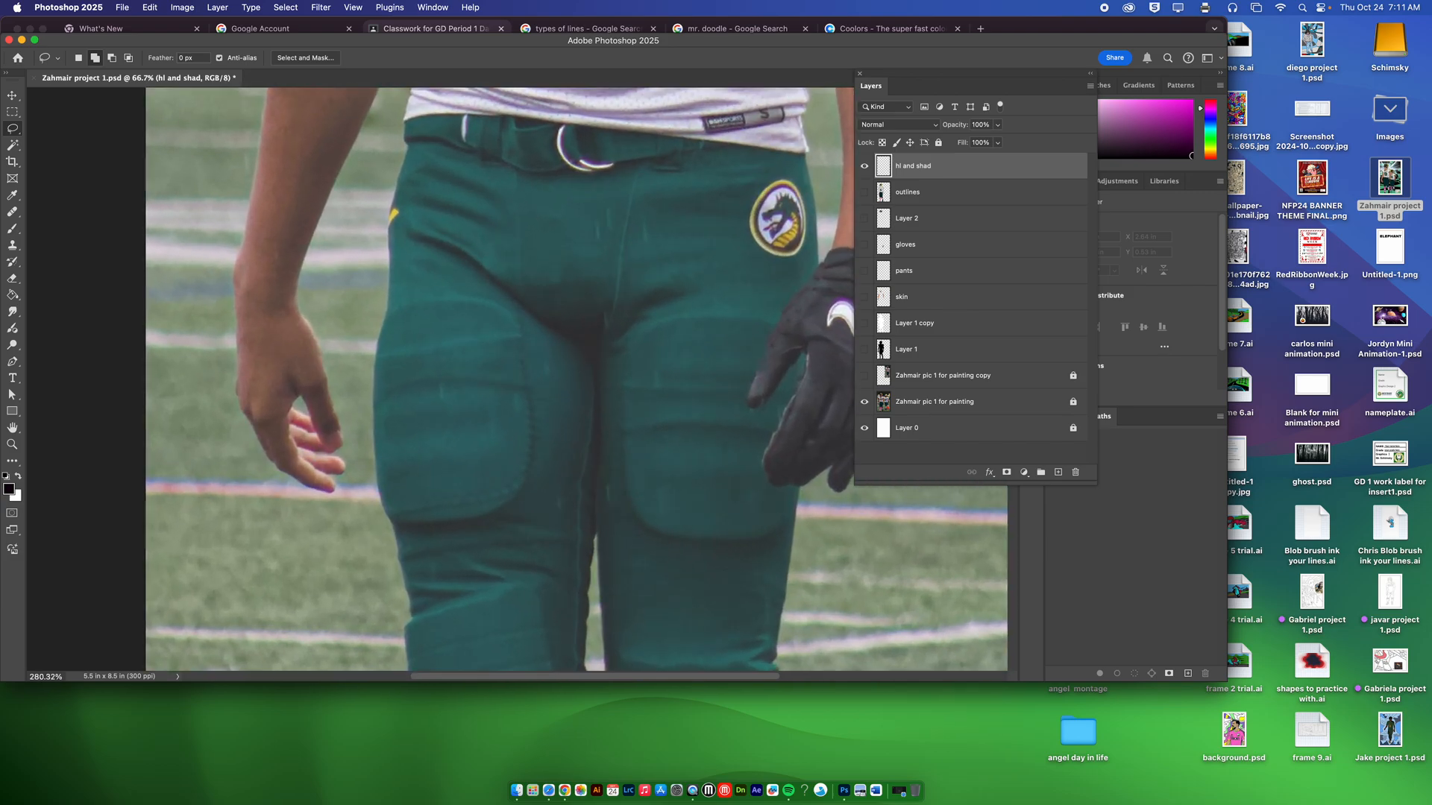
scroll(515, 379, "down", 2)
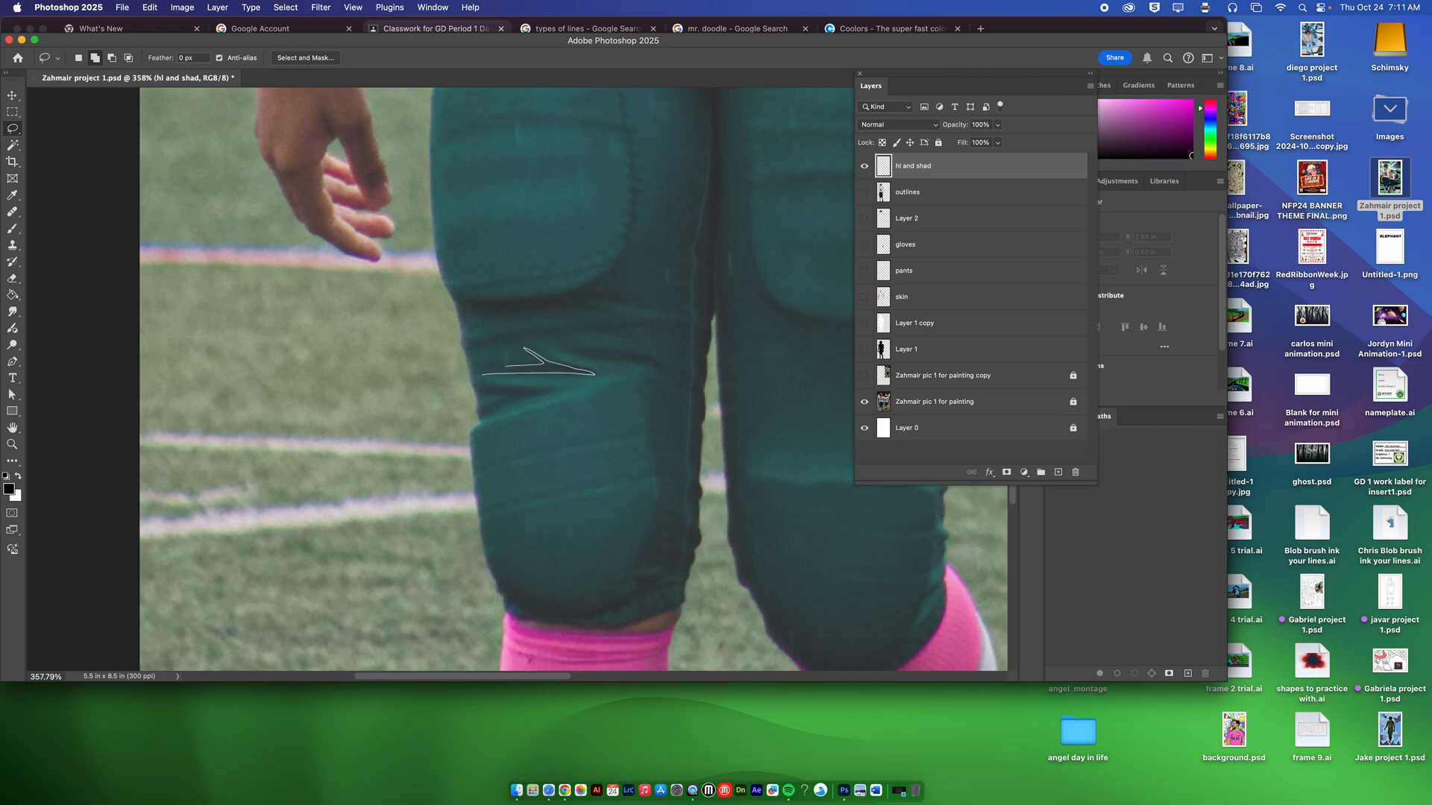
Step: Add freehand Lasso selections around the dark fabric folds between the thigh pad and knee pad of number 9's left-hand pant leg
left_click_drag(486, 372, 483, 373)
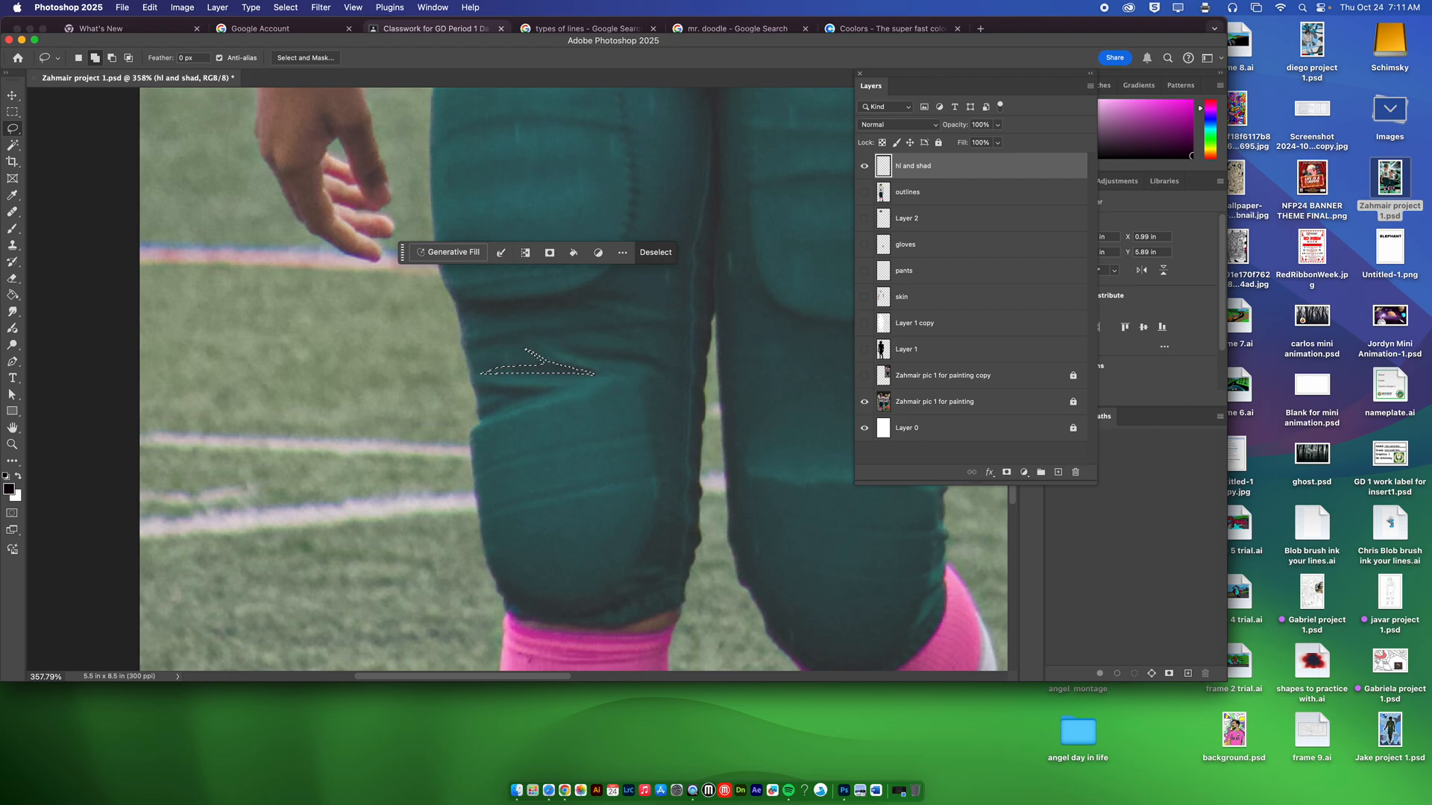
left_click_drag(570, 353, 582, 358)
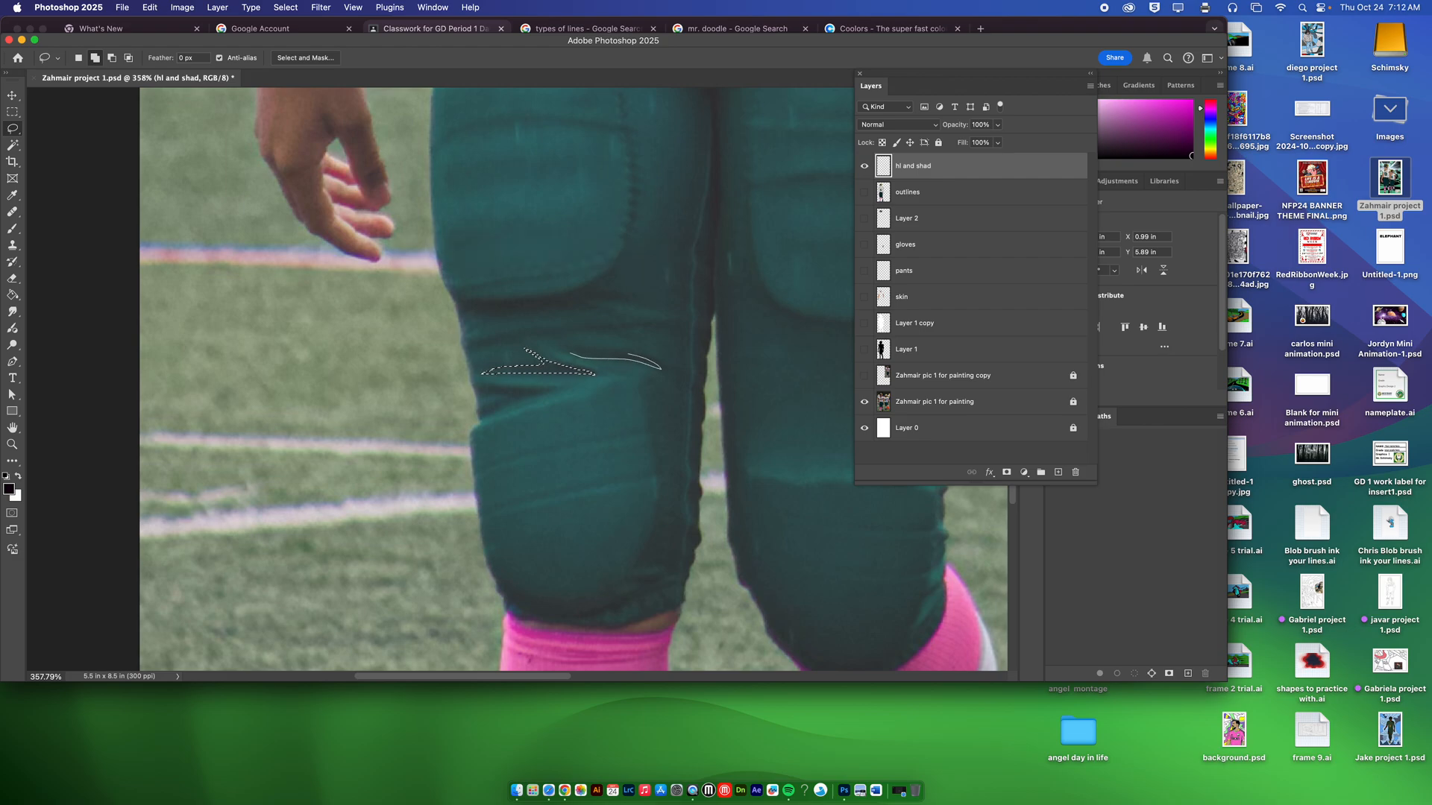
left_click_drag(576, 355, 570, 353)
left_click_drag(472, 348, 486, 344)
left_click_drag(655, 322, 638, 326)
left_click_drag(461, 309, 485, 310)
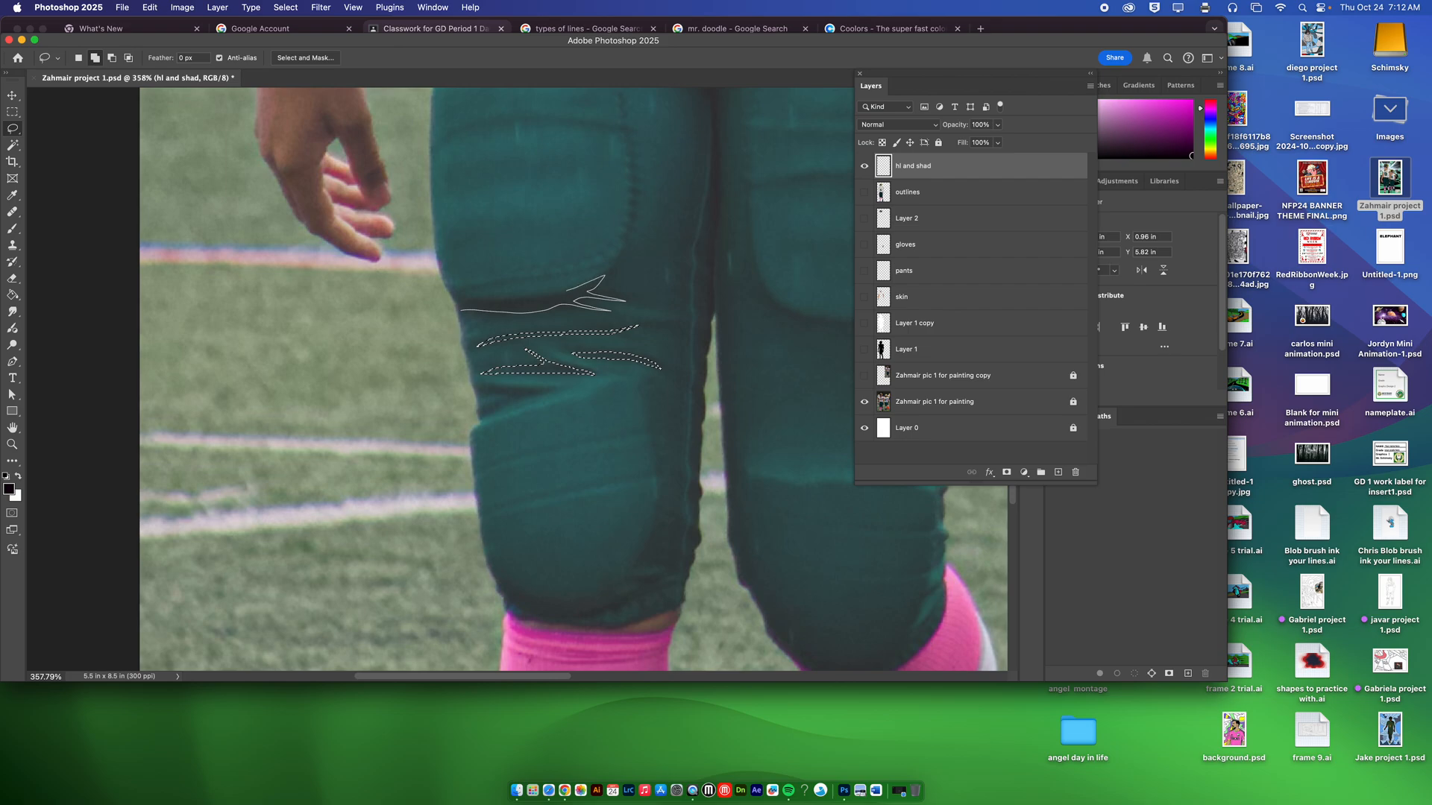
left_click_drag(454, 299, 456, 302)
left_click_drag(479, 422, 493, 416)
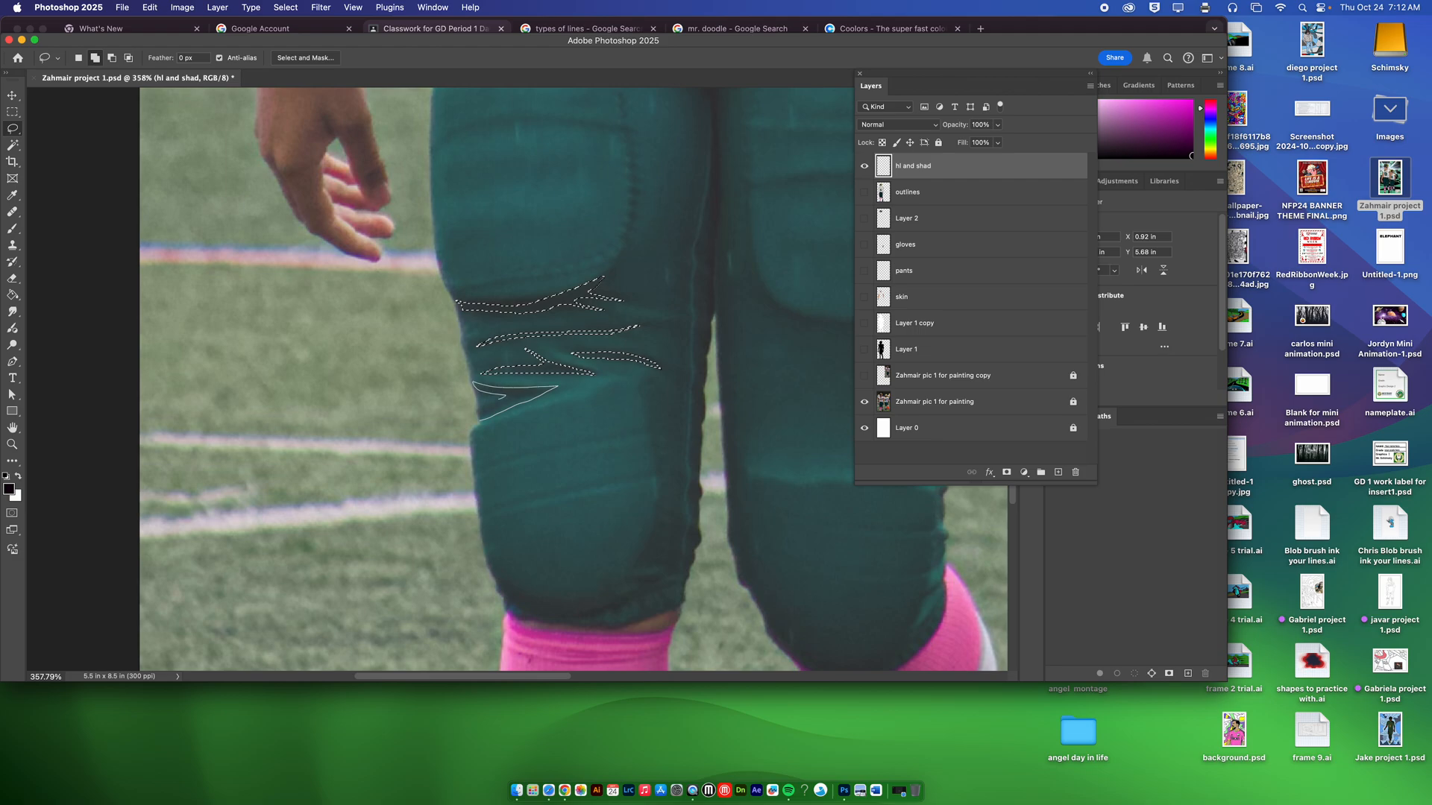
left_click_drag(479, 414, 479, 420)
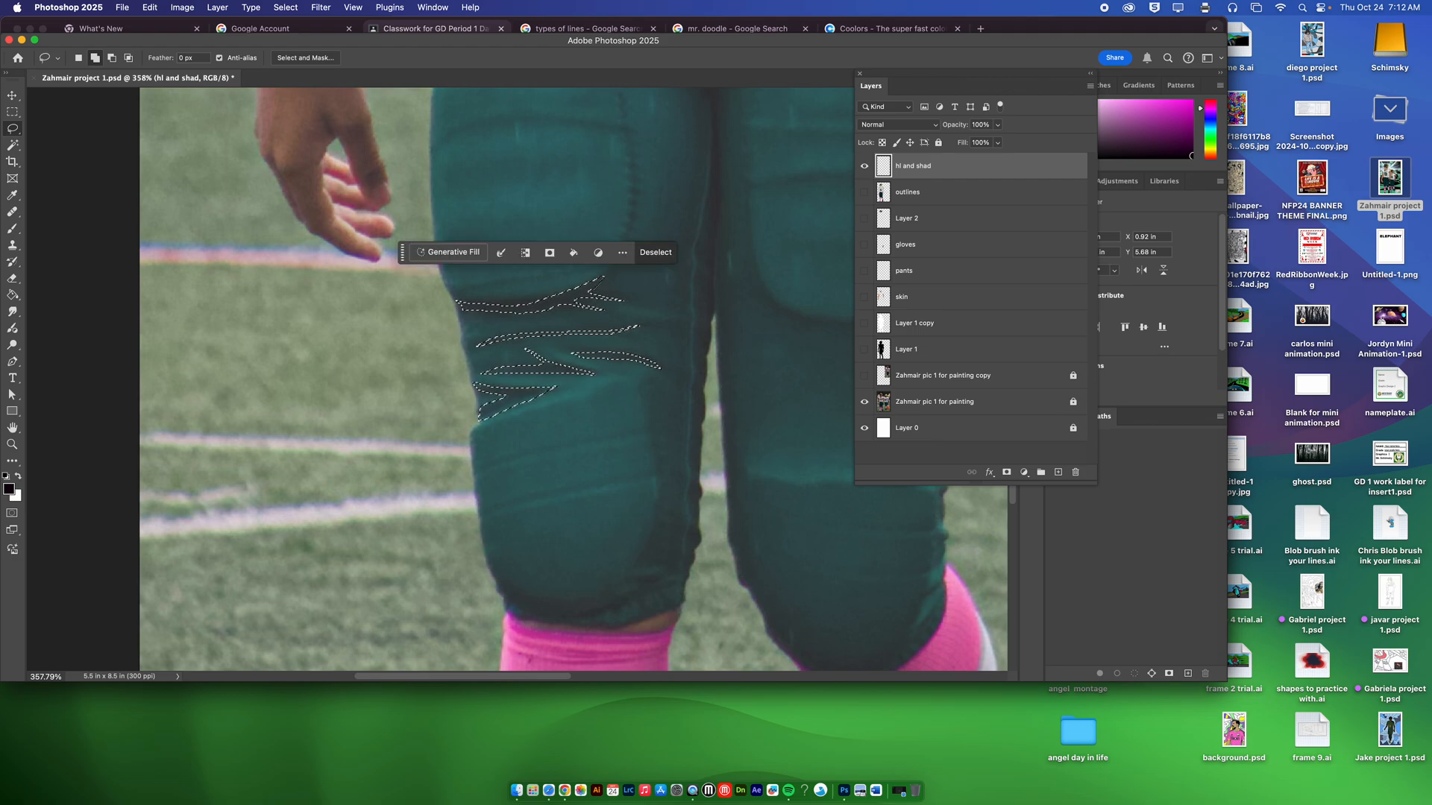
Step: Add Lasso selections for the shadows along the knee pad's lower edge, the inner side of the leg and the thigh pad's seam
left_click_drag(495, 576, 523, 595)
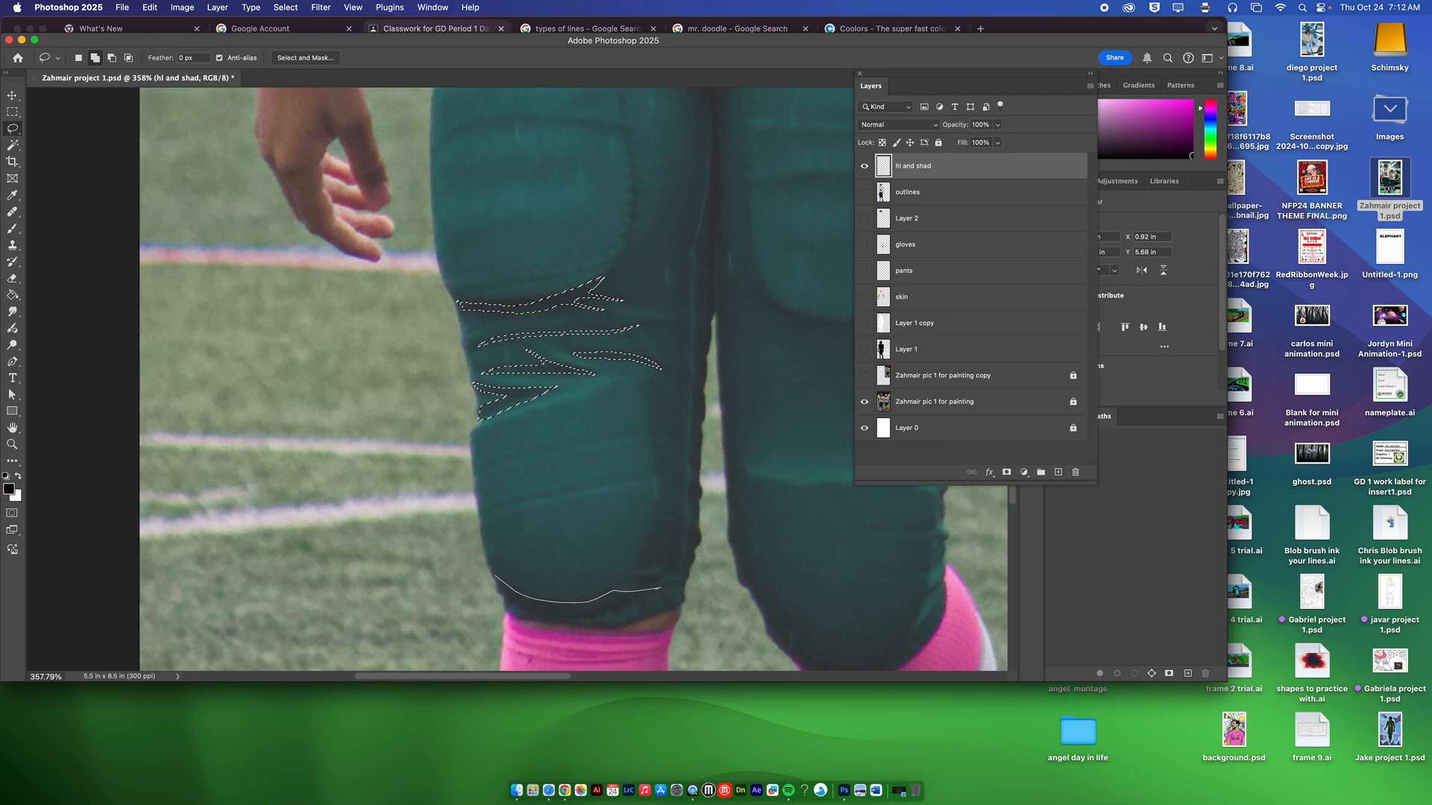
left_click_drag(660, 588, 634, 565)
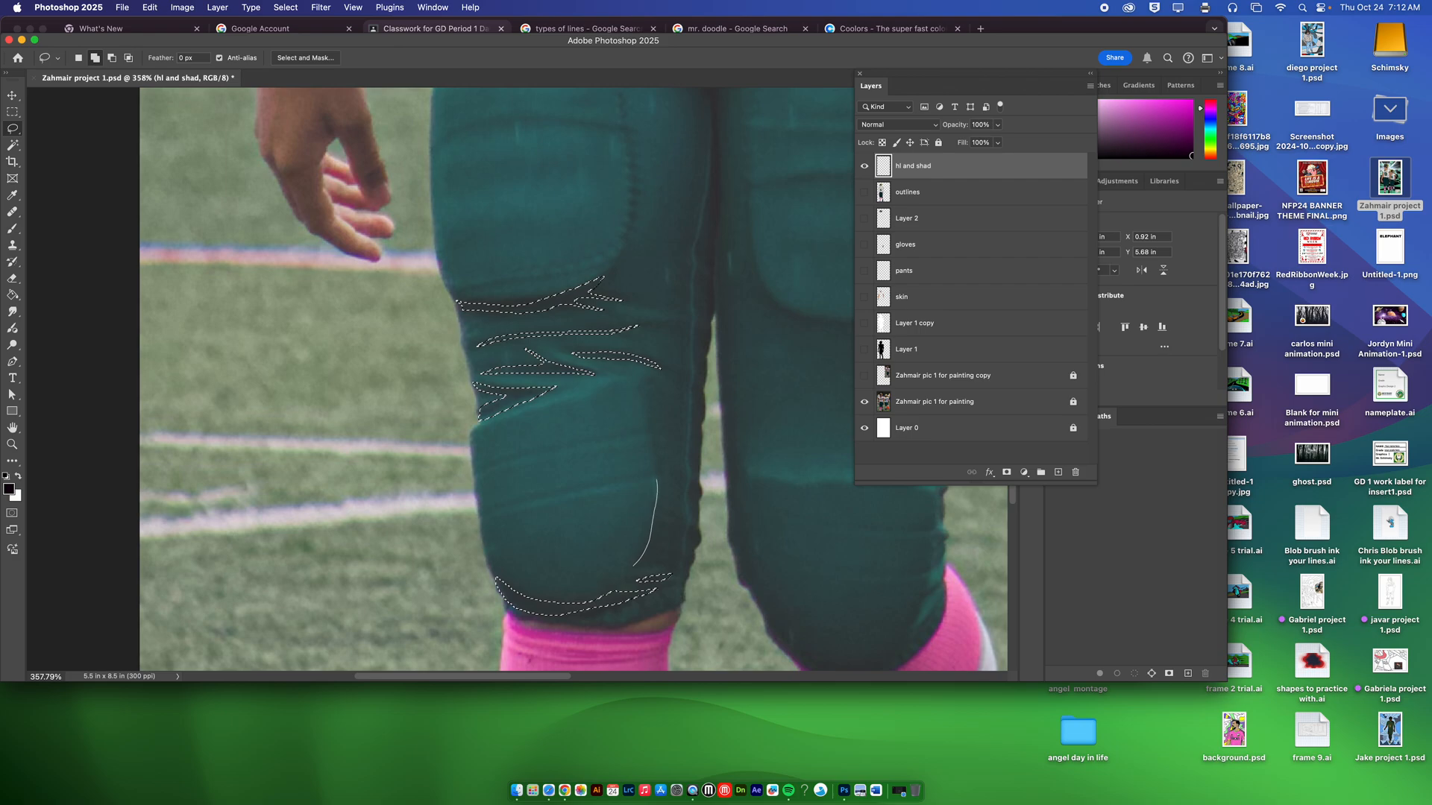
mouse_move(657, 481)
left_mouse_down()
mouse_move(655, 468)
mouse_move(684, 487)
left_mouse_up()
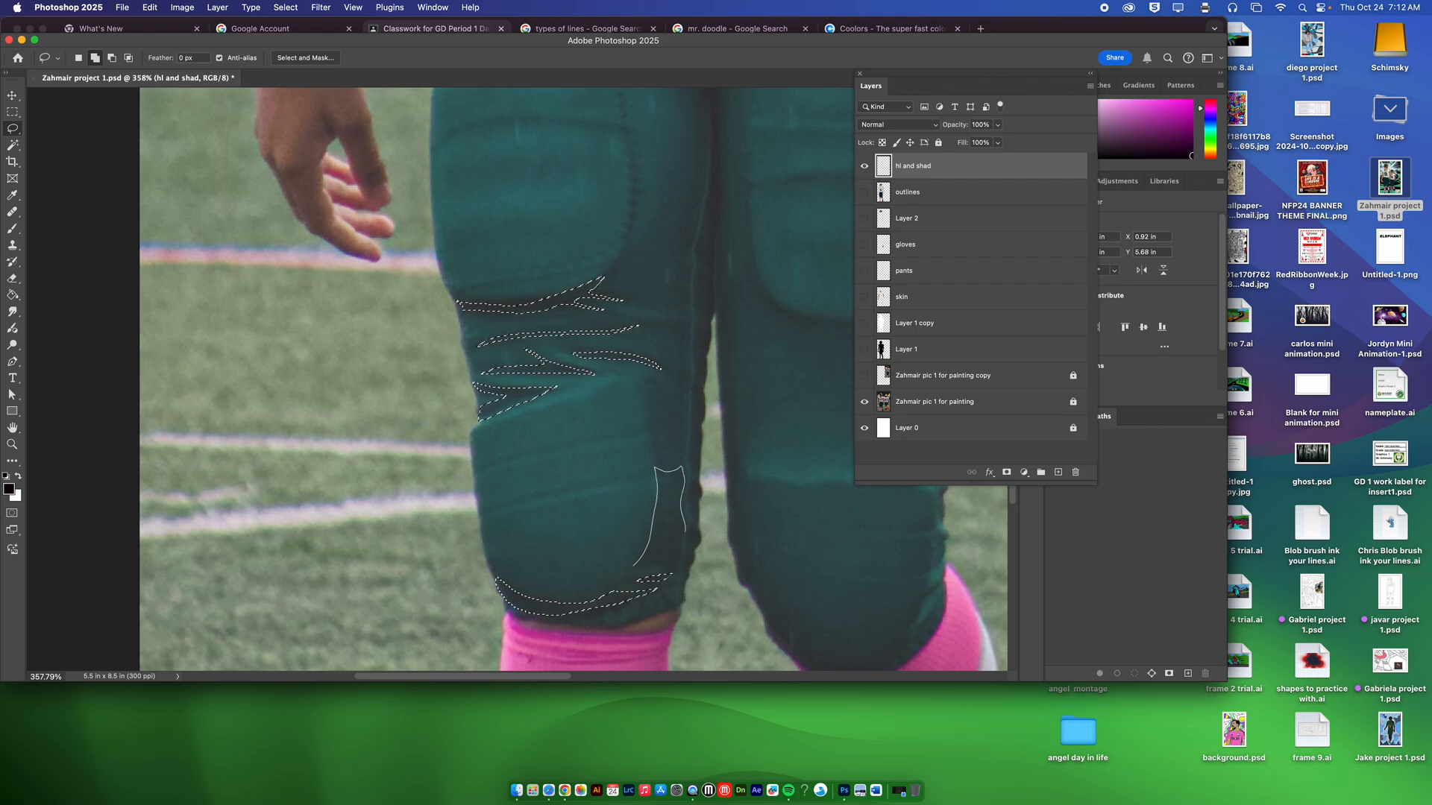
left_click_drag(635, 565, 635, 564)
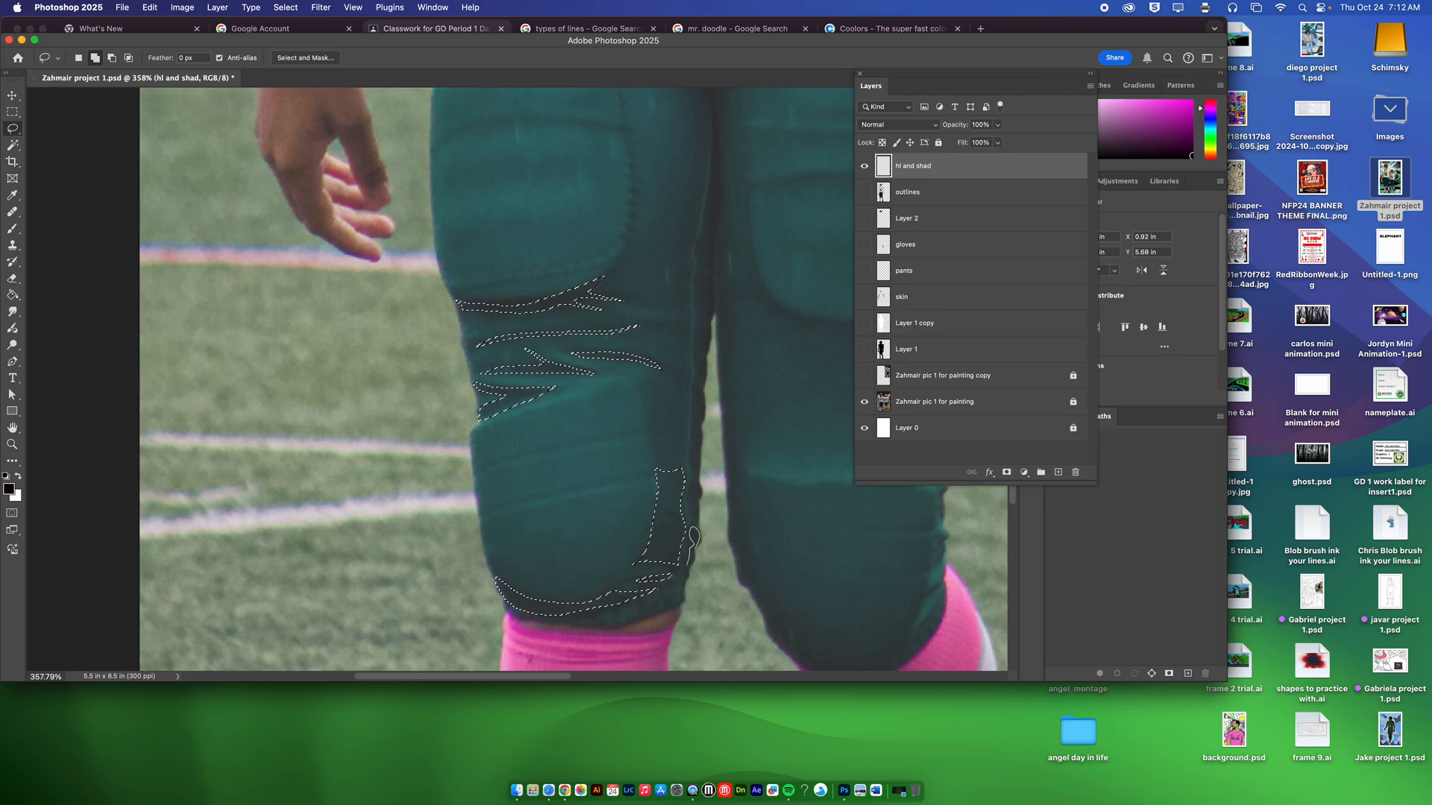
left_click_drag(692, 566, 689, 567)
mouse_move(657, 443)
left_mouse_down()
mouse_move(639, 384)
mouse_move(679, 373)
mouse_move(685, 343)
mouse_move(670, 450)
left_mouse_up()
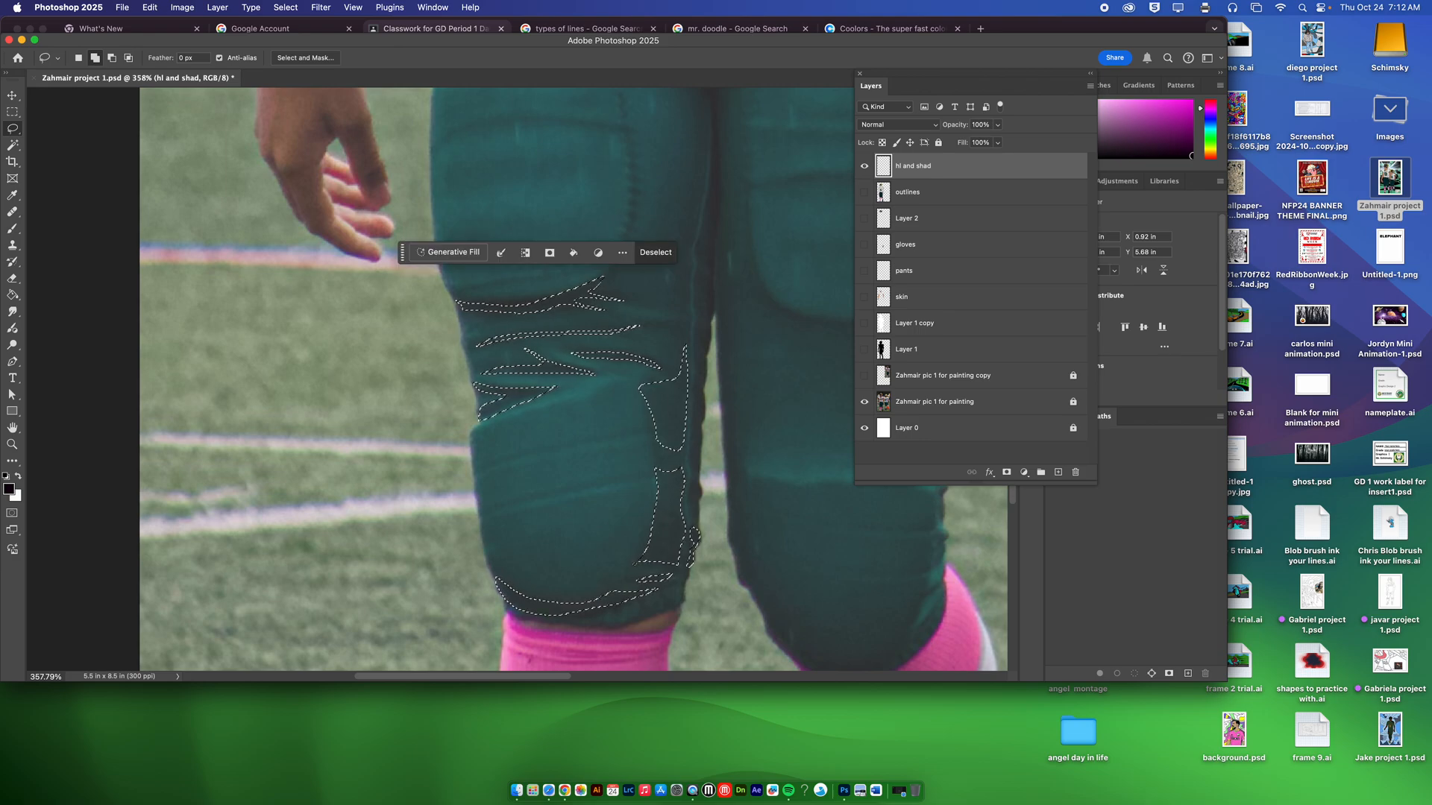
left_click_drag(628, 138, 633, 165)
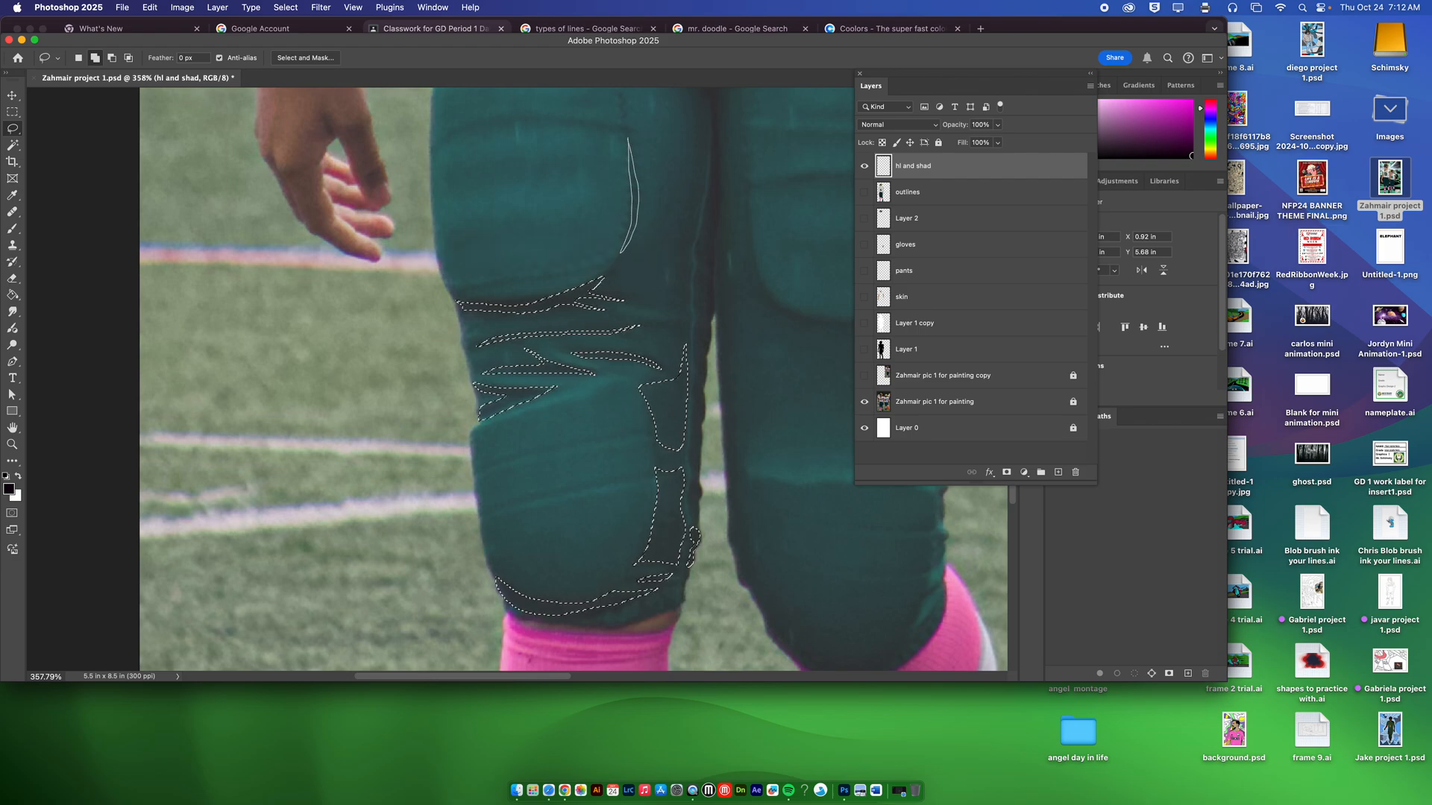
left_click_drag(620, 252, 620, 252)
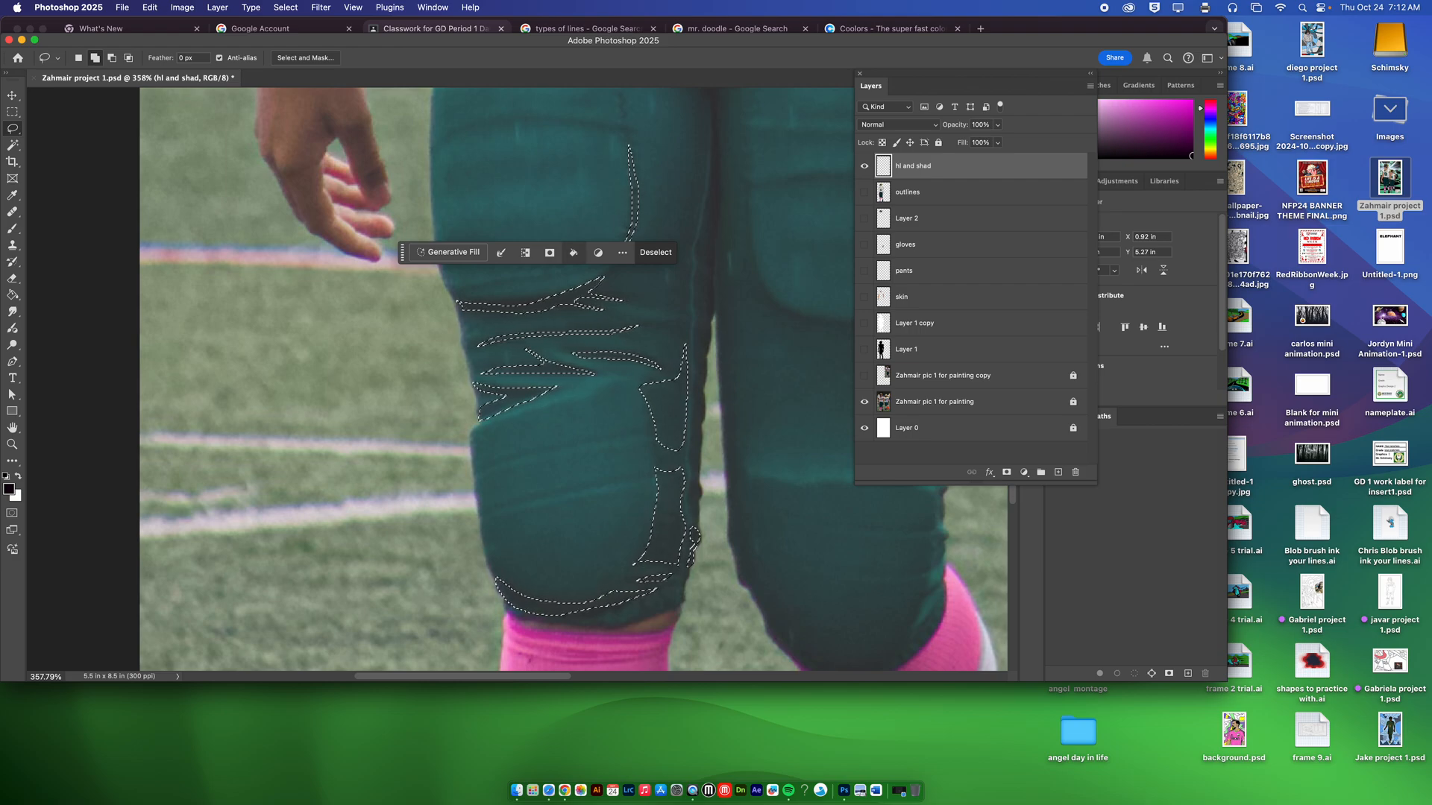
Step: Fill the selected shadow shapes with the black foreground colour using the Paint Bucket tool, and deselect them
left_click(573, 252)
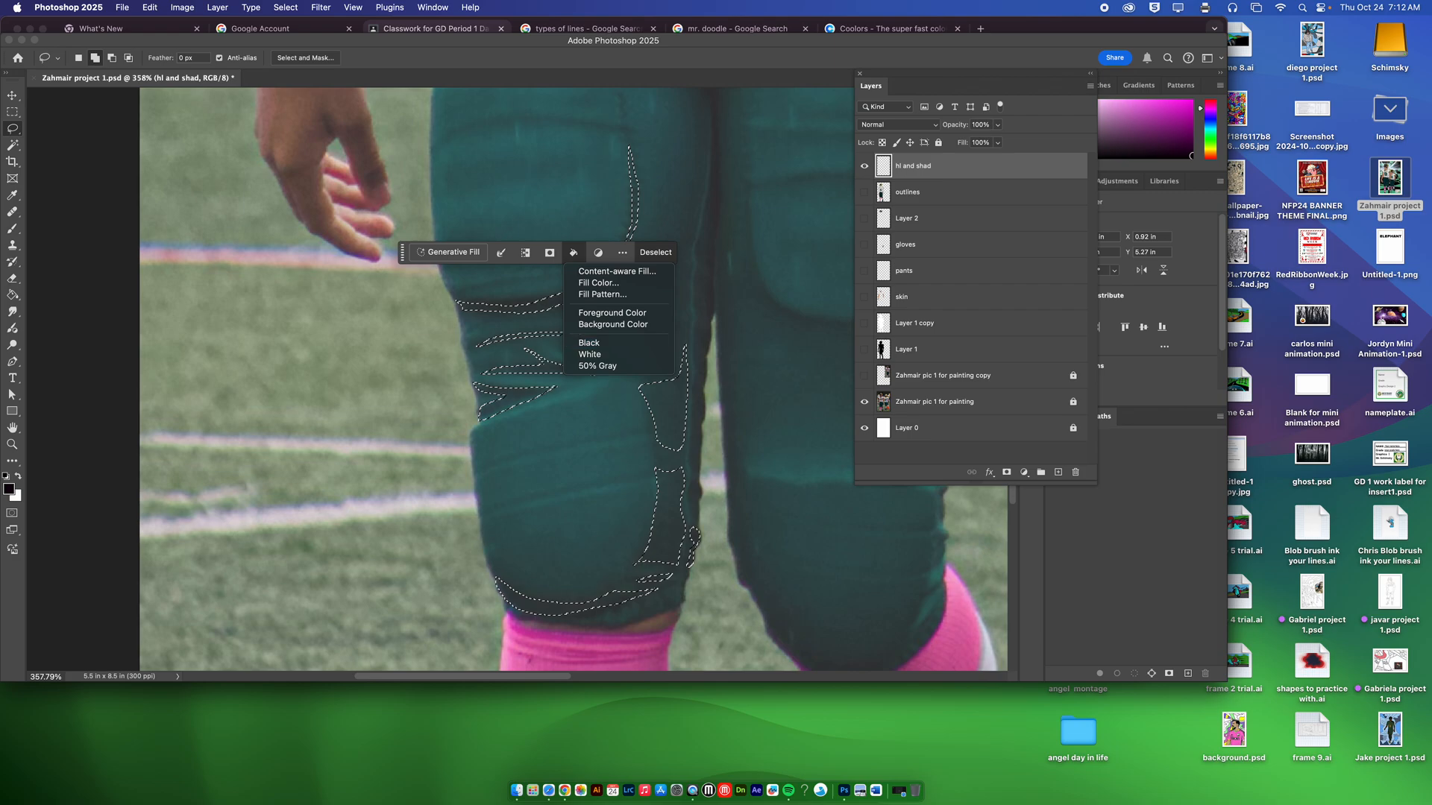
left_click(13, 295)
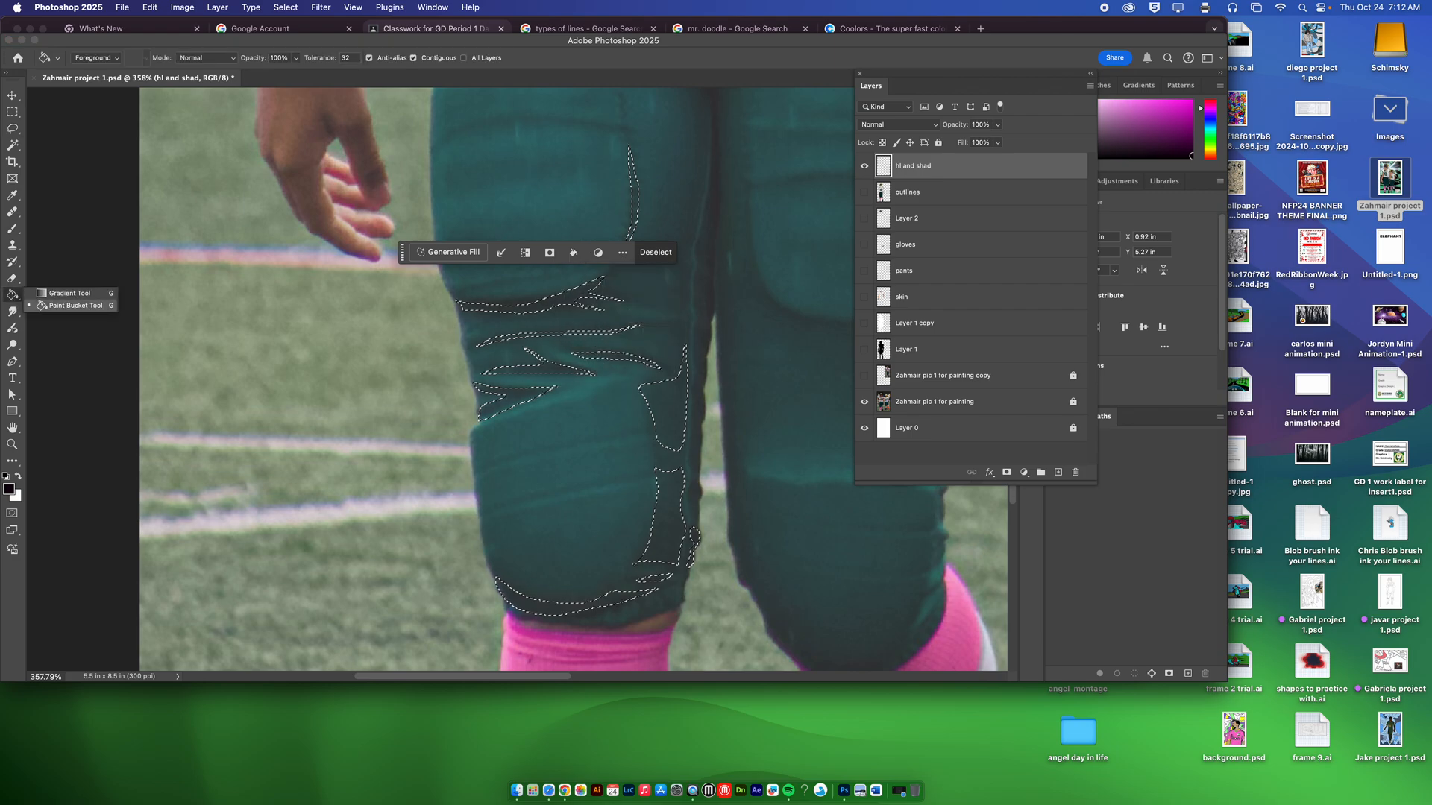
left_click(76, 306)
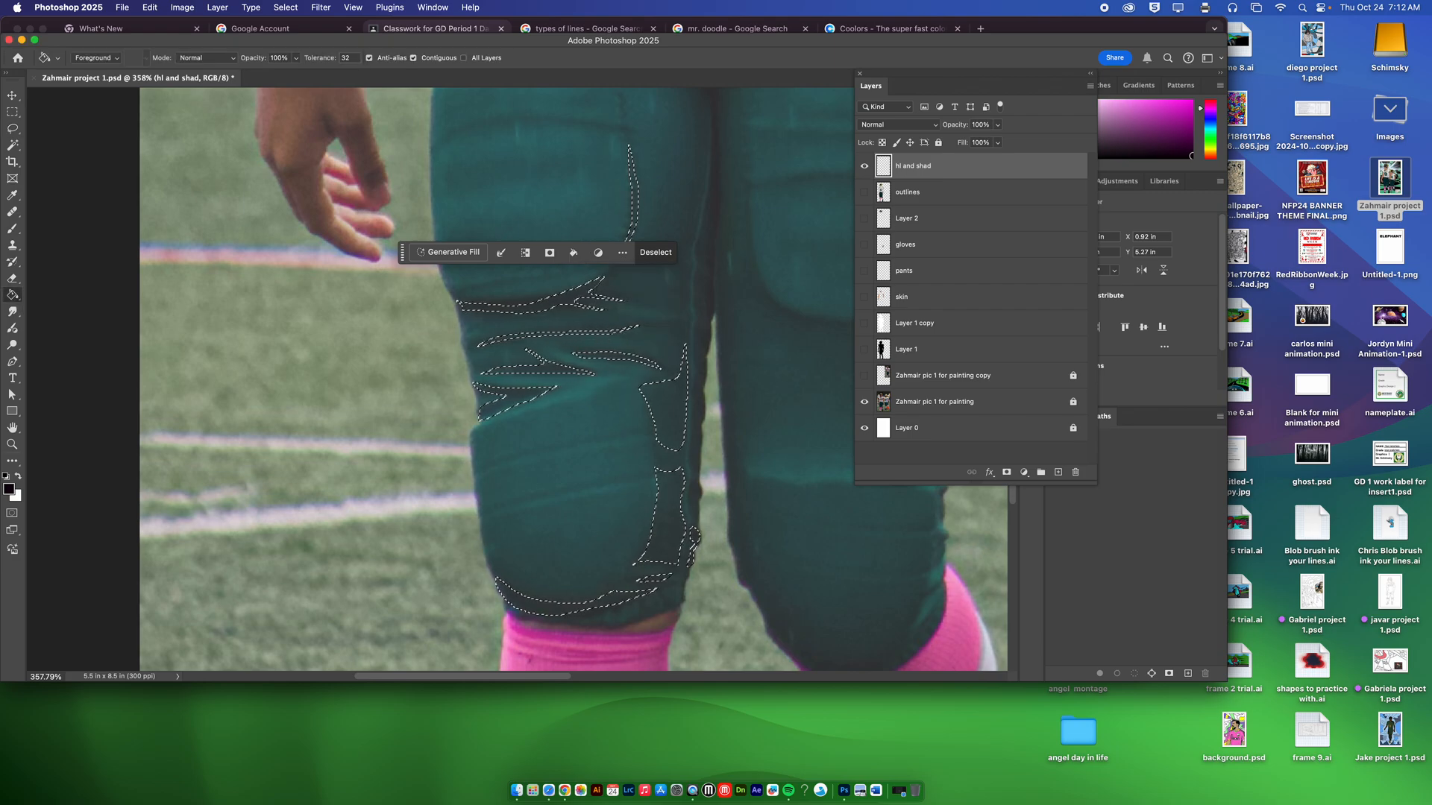
left_click(748, 439)
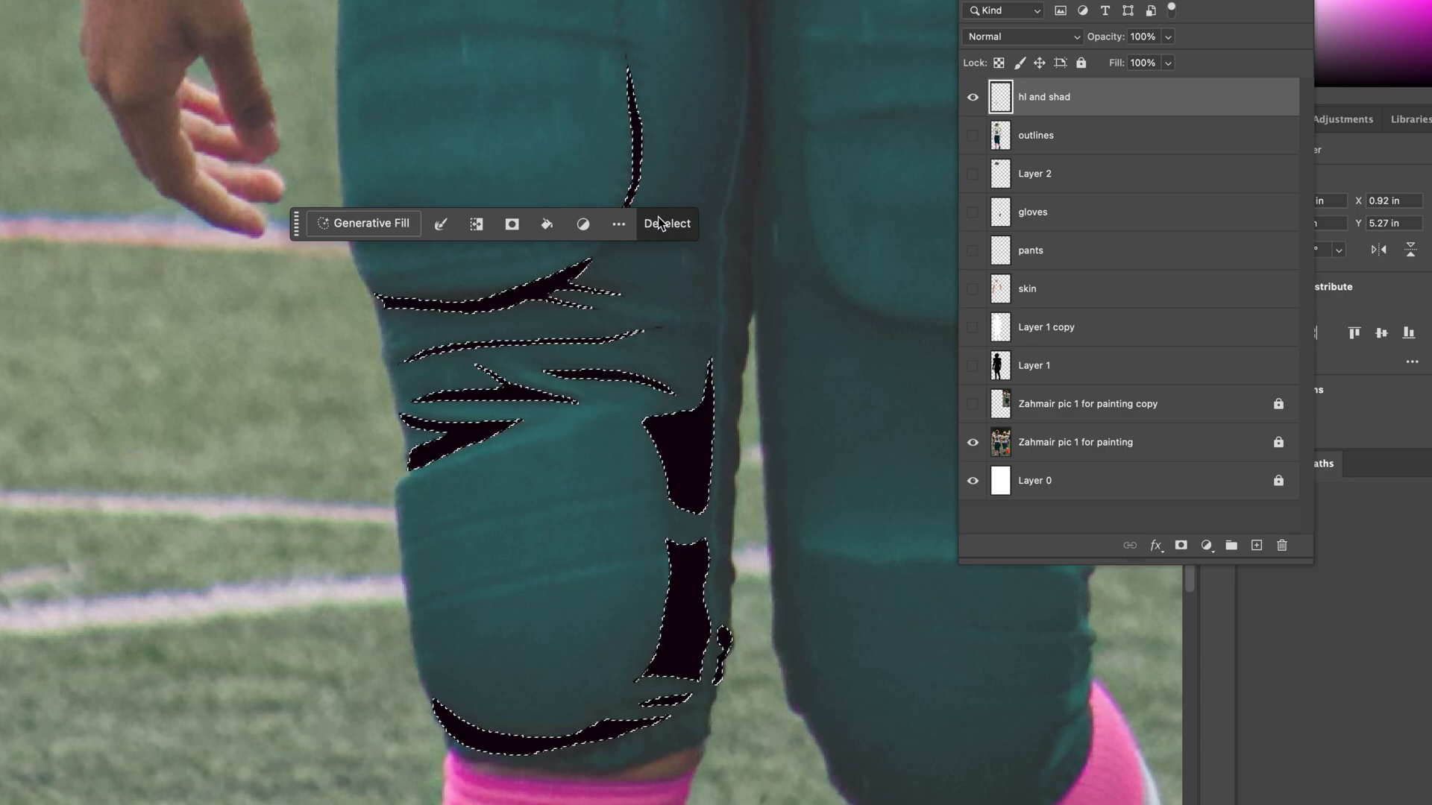
left_click(662, 224)
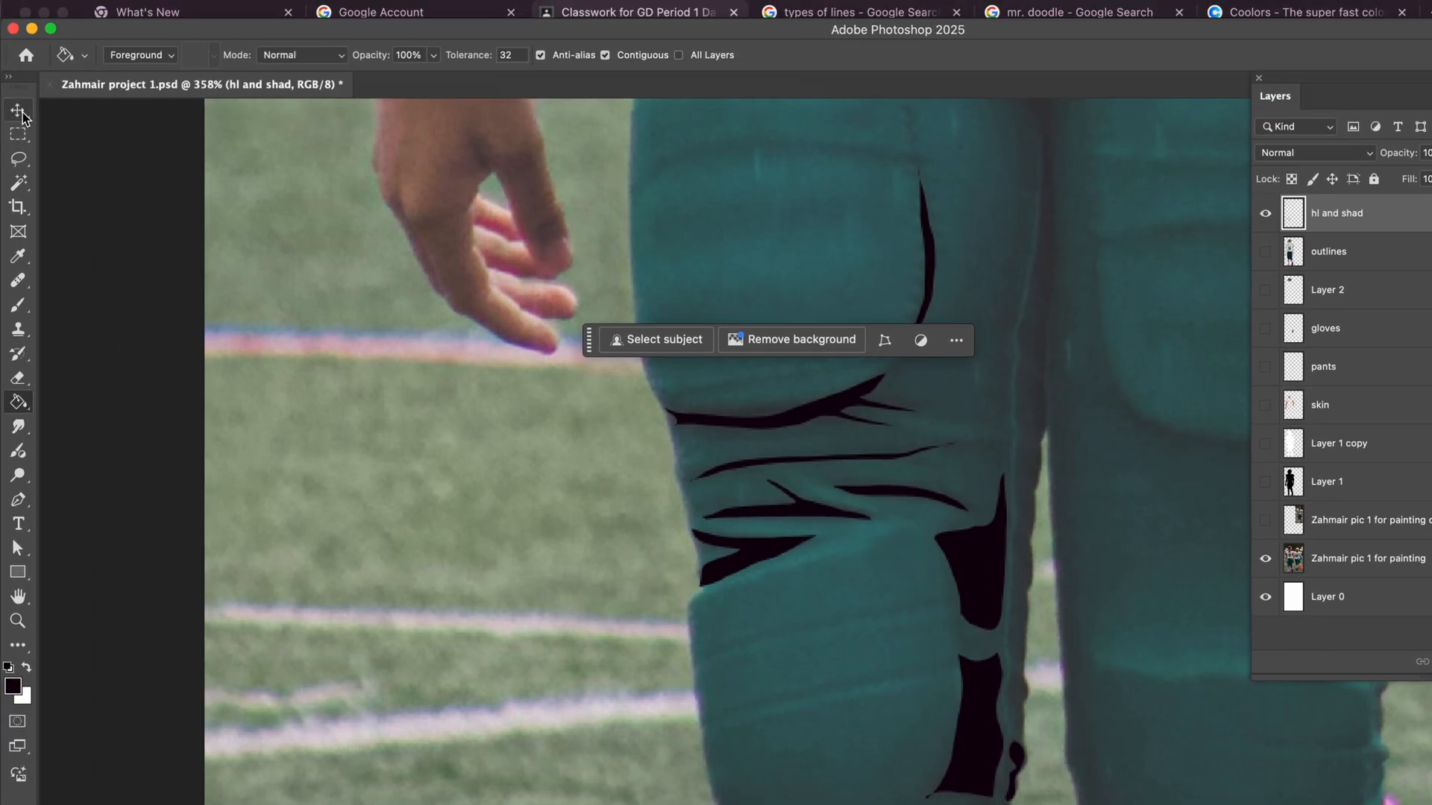
Step: Add freehand Lasso selections around the light fabric folds above number 9's left-hand knee pad and along the leg's inner seam
left_click(18, 158)
left_click(100, 176)
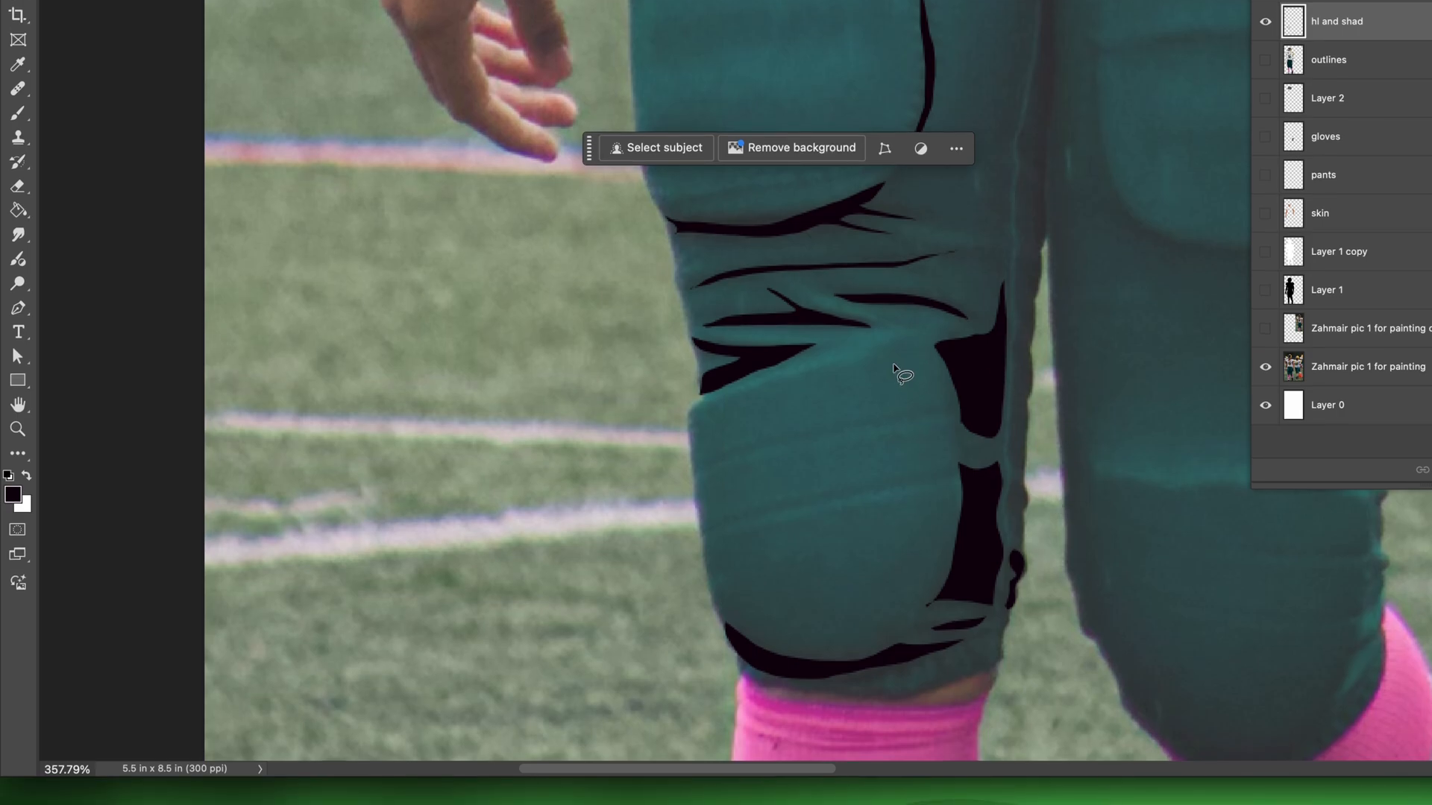
mouse_move(697, 405)
left_mouse_down()
mouse_move(853, 367)
mouse_move(909, 330)
mouse_move(719, 330)
mouse_move(826, 346)
mouse_move(699, 405)
left_mouse_up()
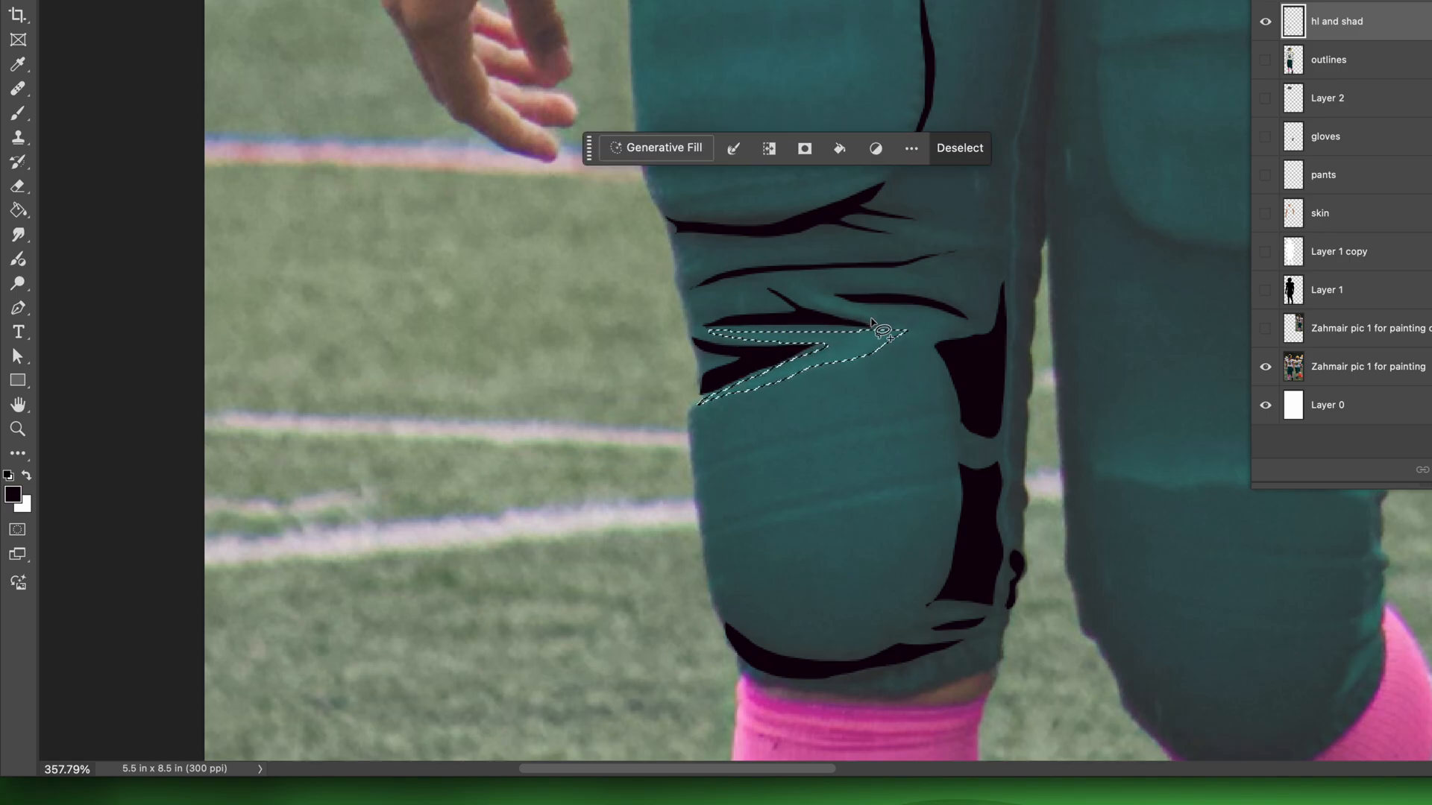
mouse_move(871, 322)
left_mouse_down()
mouse_move(784, 281)
mouse_move(903, 326)
left_mouse_up()
mouse_move(912, 227)
left_mouse_down()
mouse_move(969, 235)
mouse_move(874, 221)
left_mouse_up()
mouse_move(1011, 211)
left_mouse_down()
mouse_move(1005, 530)
mouse_move(1011, 213)
left_mouse_up()
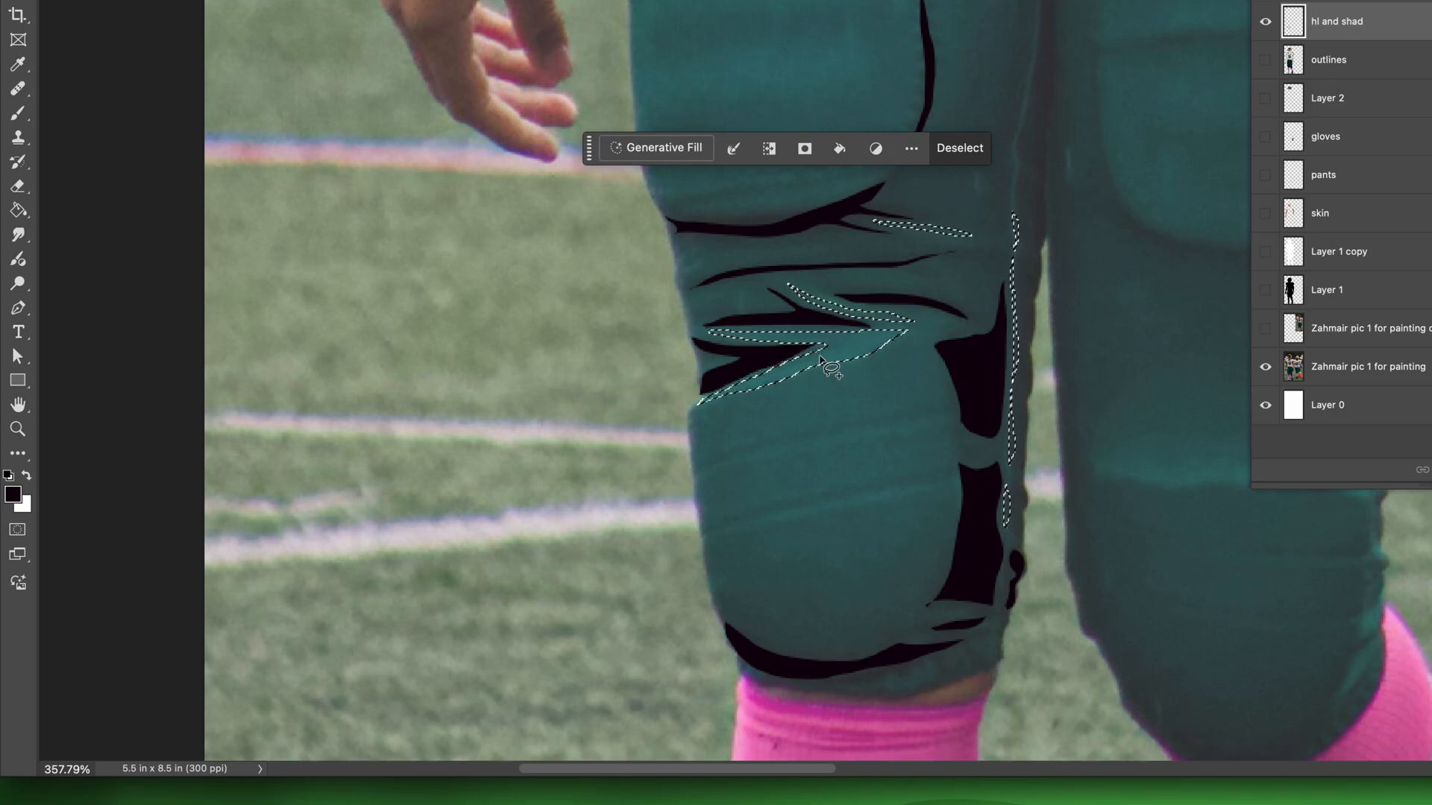
Step: Add Lasso selections for the highlight bands across the knee pad and the highlight along the thigh pad's lower edge
mouse_move(930, 486)
left_mouse_down()
mouse_move(719, 550)
mouse_move(835, 500)
mouse_move(937, 482)
left_mouse_up()
mouse_move(937, 460)
left_mouse_down()
mouse_move(905, 466)
mouse_move(718, 510)
mouse_move(716, 478)
mouse_move(912, 433)
mouse_move(941, 456)
mouse_move(792, 452)
mouse_move(712, 476)
mouse_move(778, 446)
mouse_move(923, 422)
mouse_move(874, 567)
left_mouse_up()
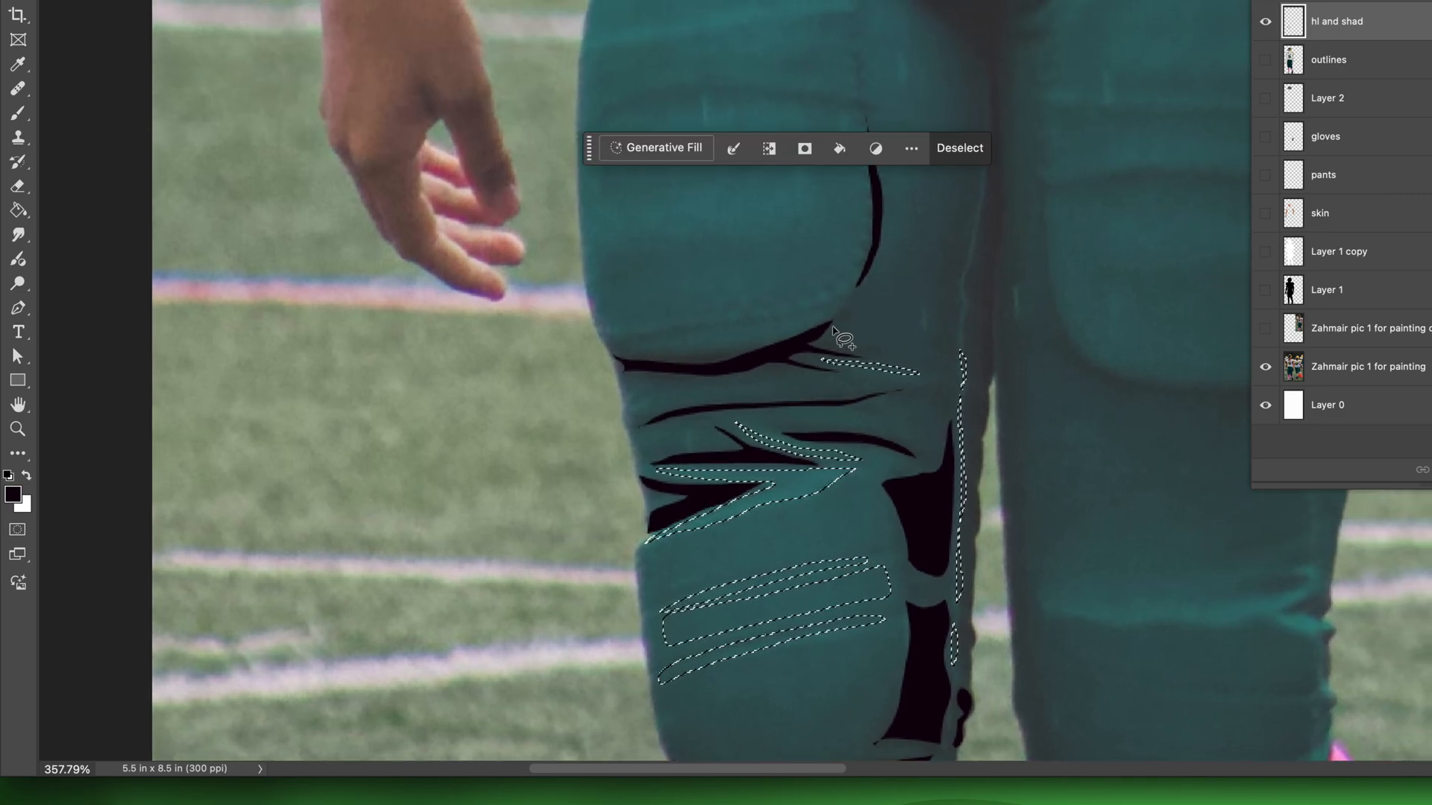
mouse_move(855, 280)
left_mouse_down()
mouse_move(757, 319)
mouse_move(642, 329)
mouse_move(855, 281)
left_mouse_up()
left_click_drag(1015, 358, 902, 220)
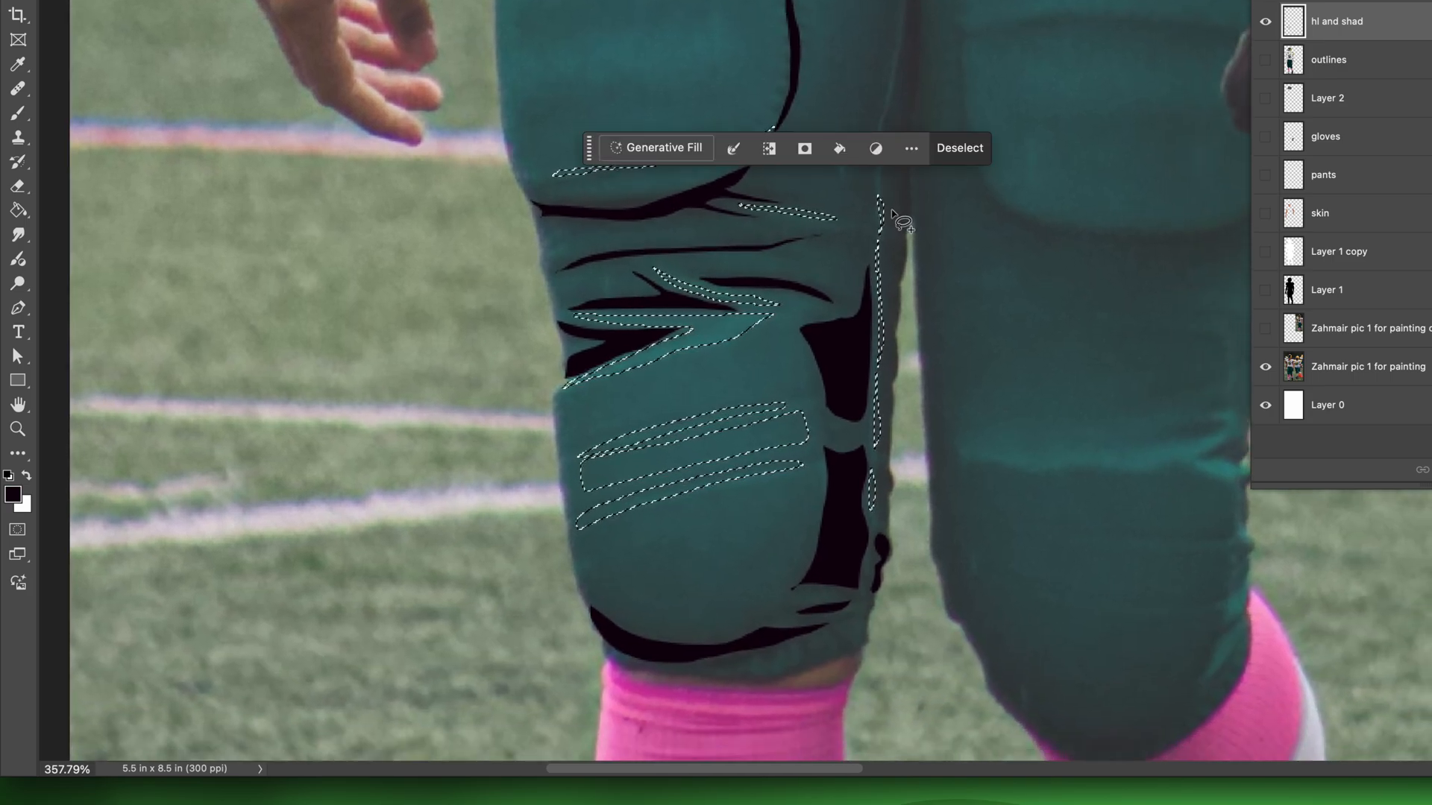
Step: Fill the selected highlight shapes with white as the foreground colour using the Paint Bucket tool, and deselect them
left_click(839, 149)
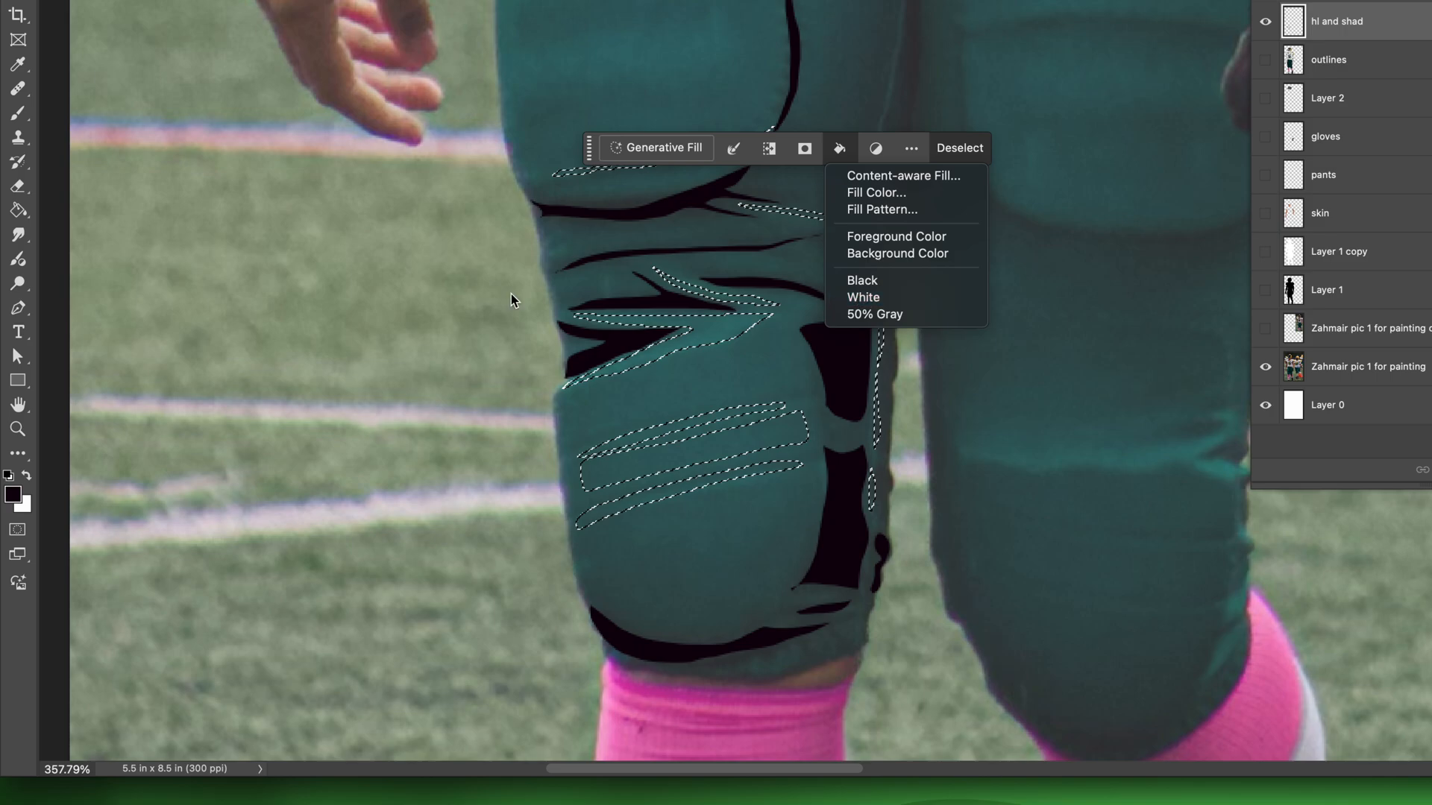
left_click(19, 212)
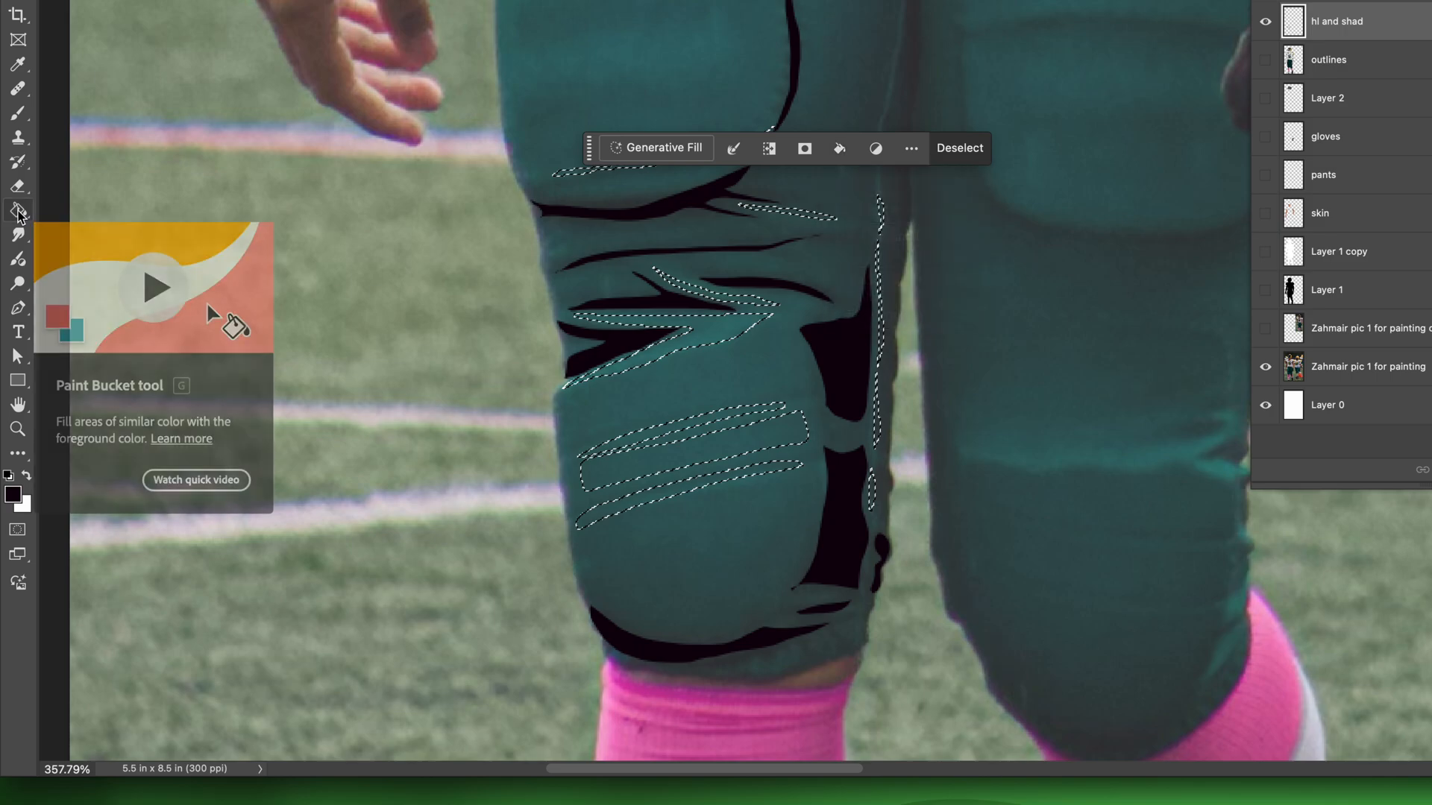
right_click(19, 212)
left_click(85, 224)
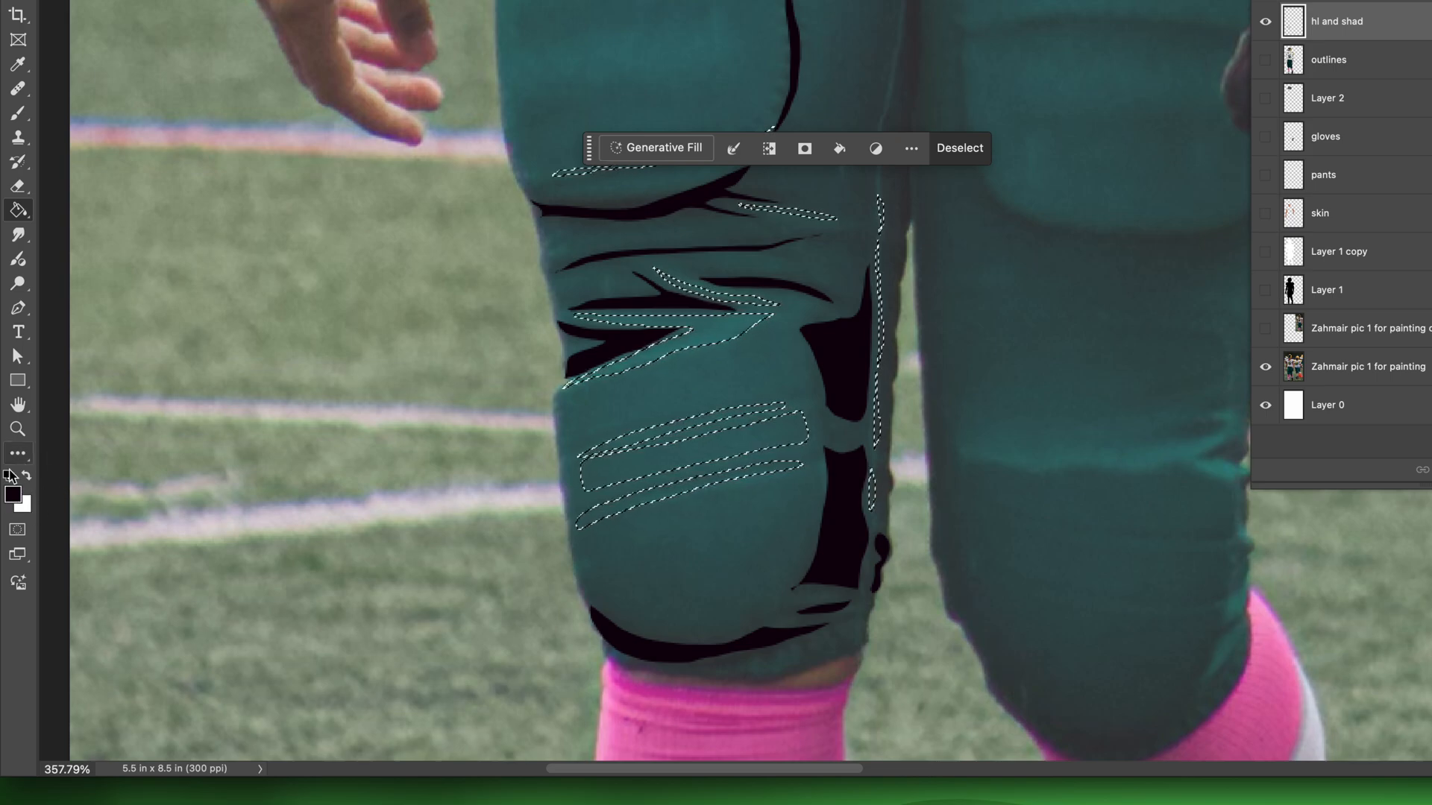
left_click(26, 476)
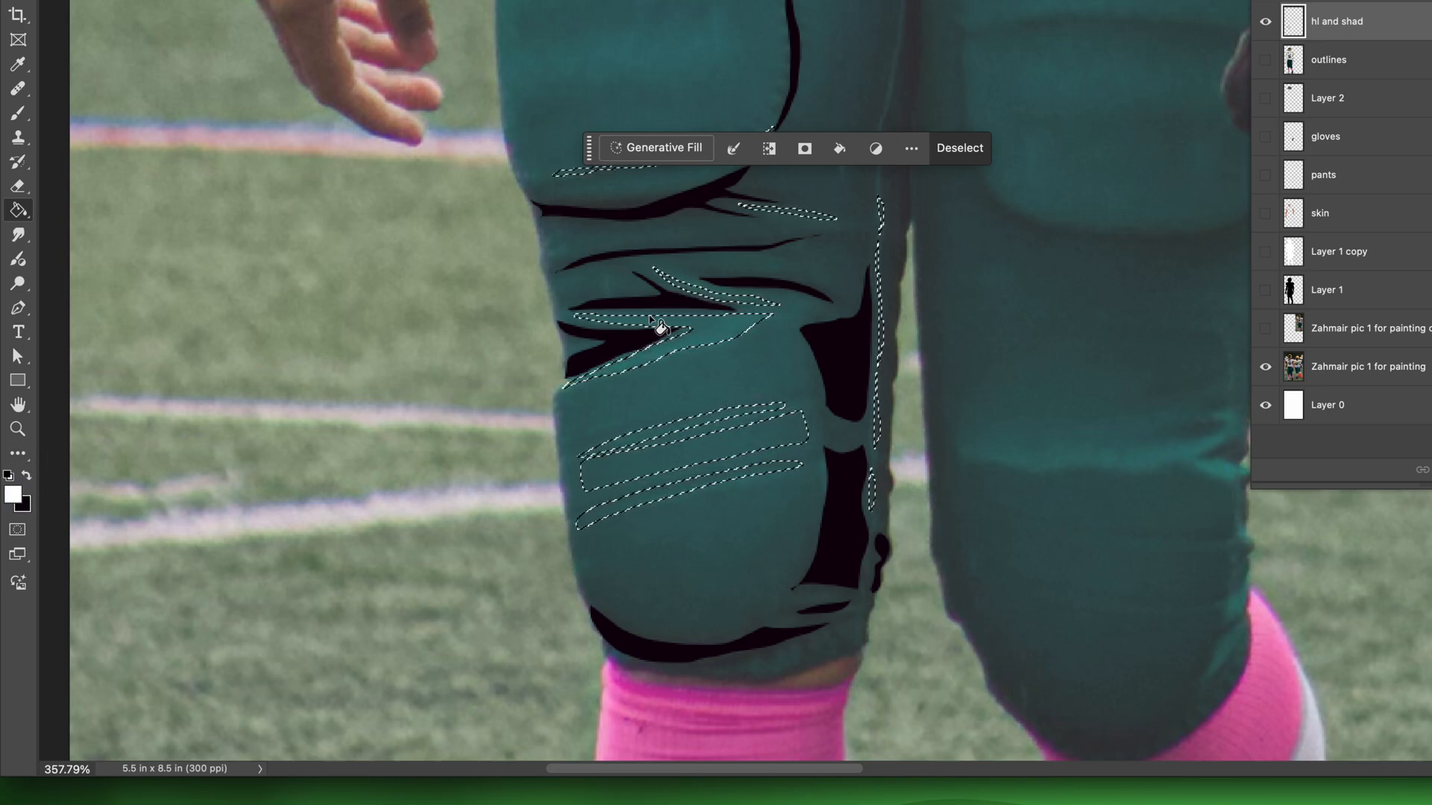
left_click(837, 356)
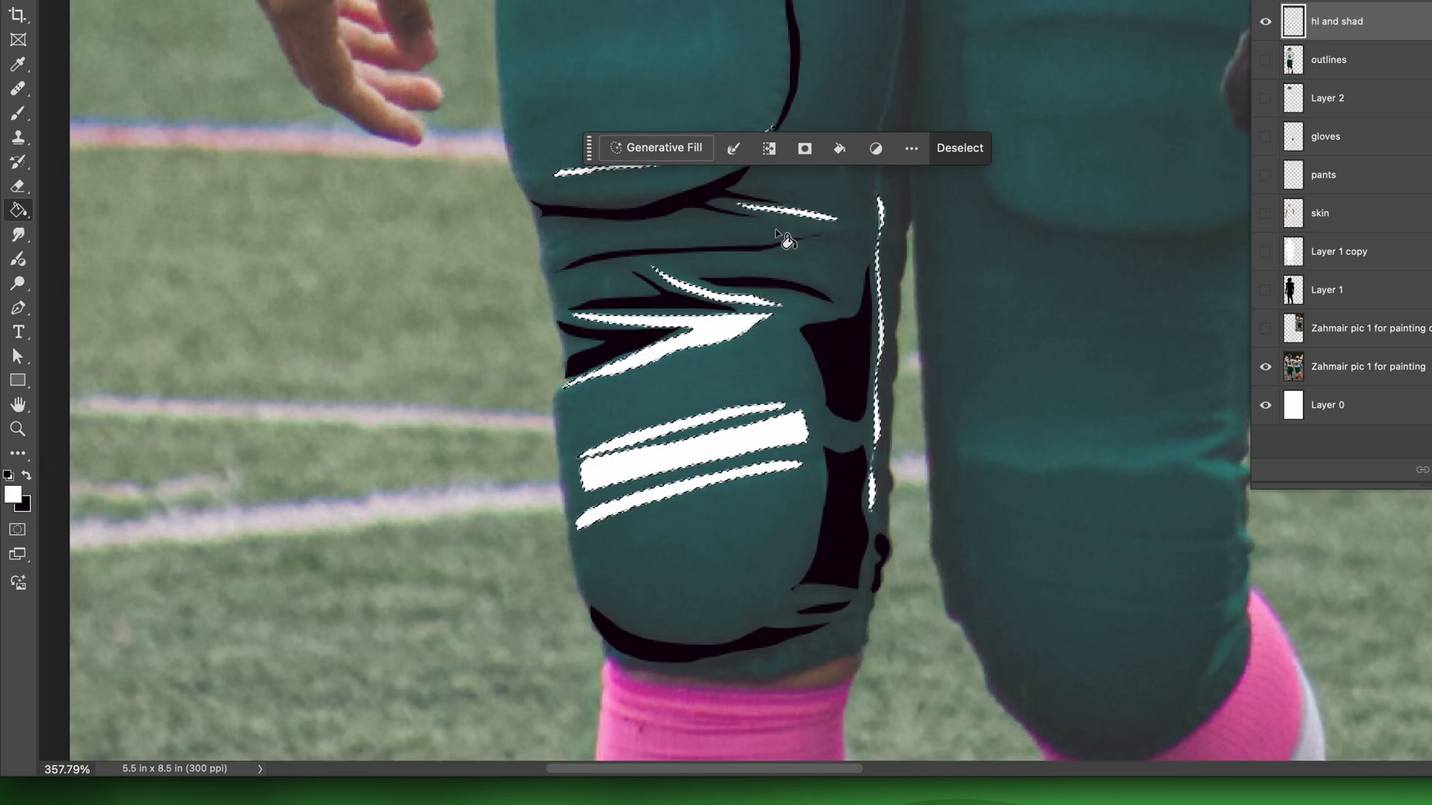
left_click(963, 147)
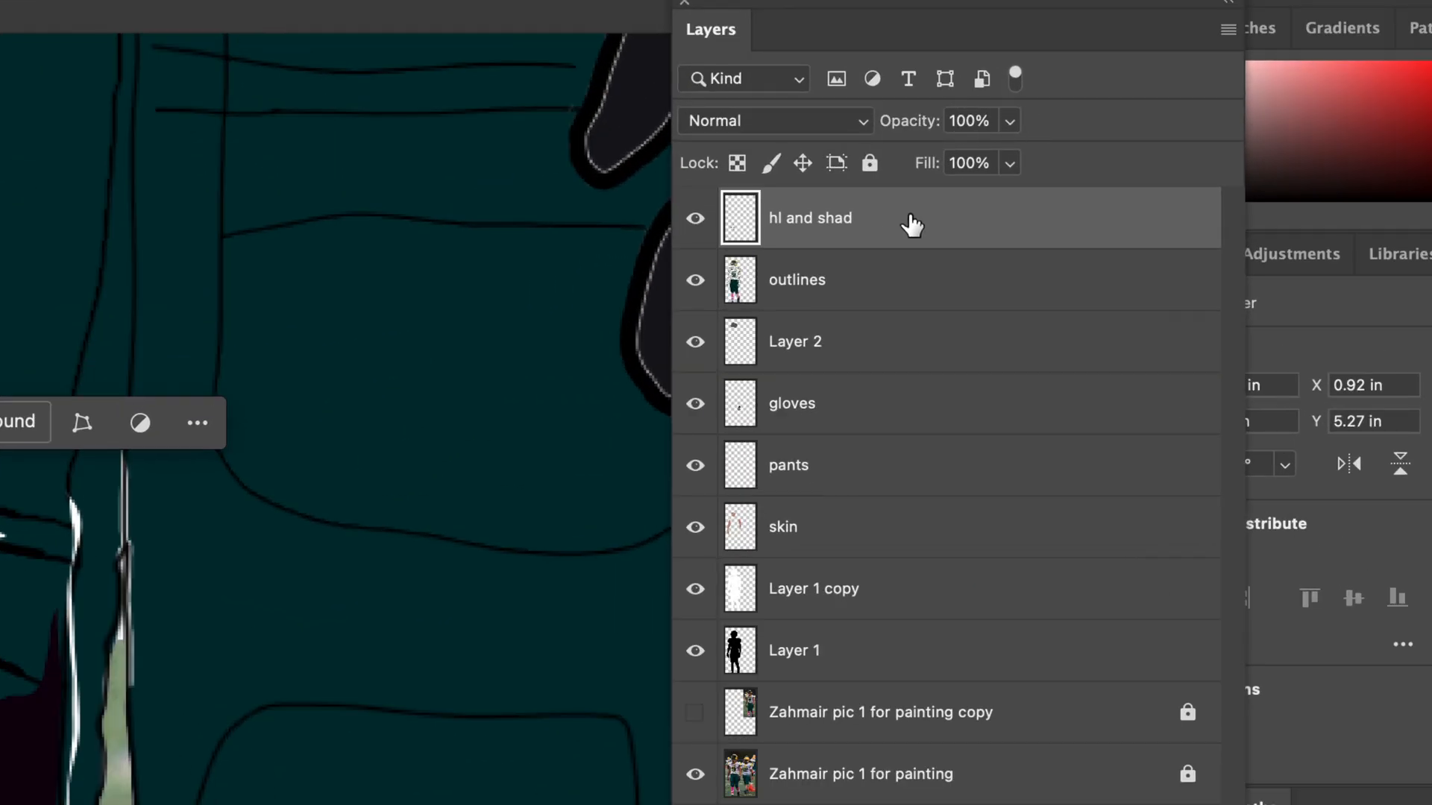
Step: Lower the hl and shad layer's opacity to 26% and view the whole picture
left_click(1010, 121)
left_click_drag(1000, 152, 910, 166)
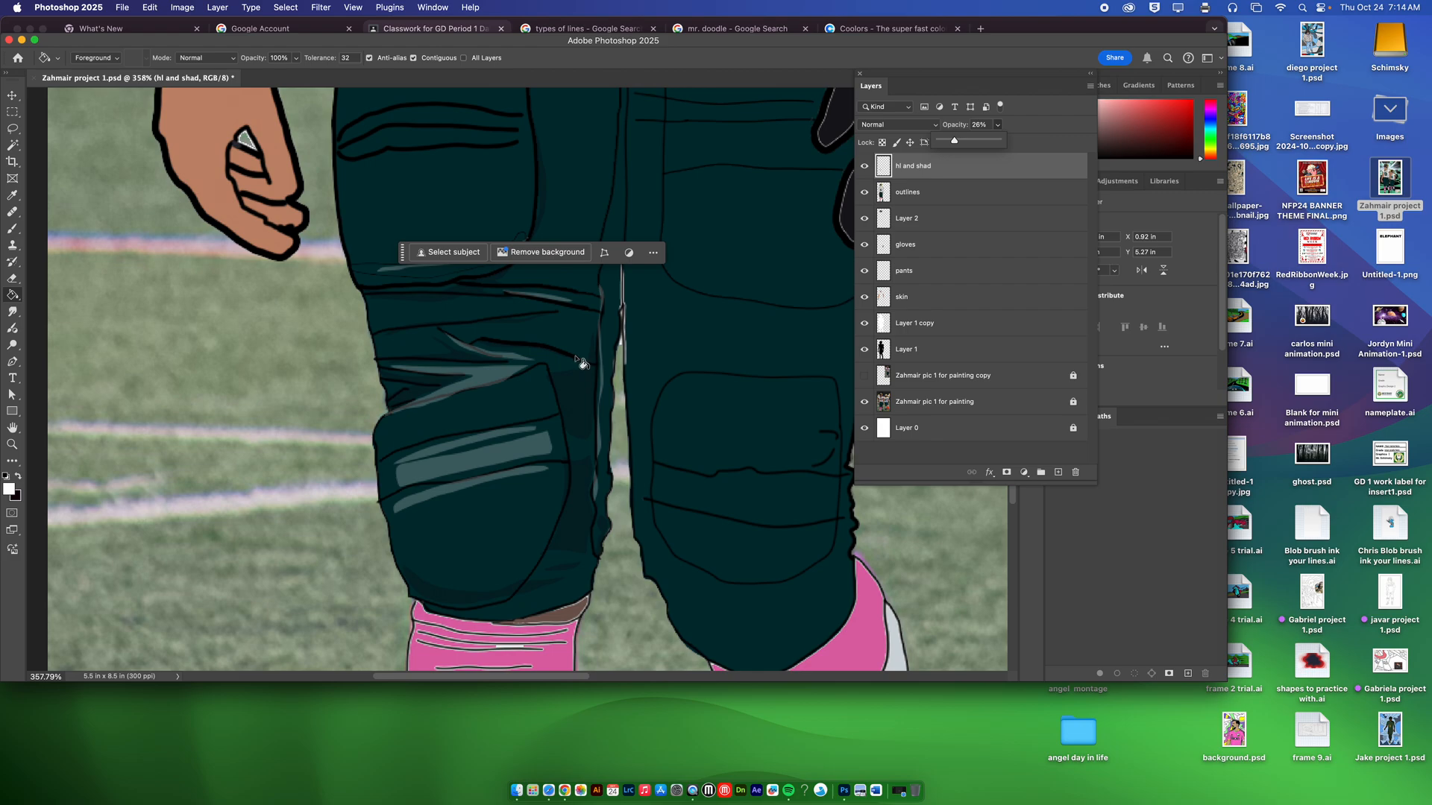
key("Return")
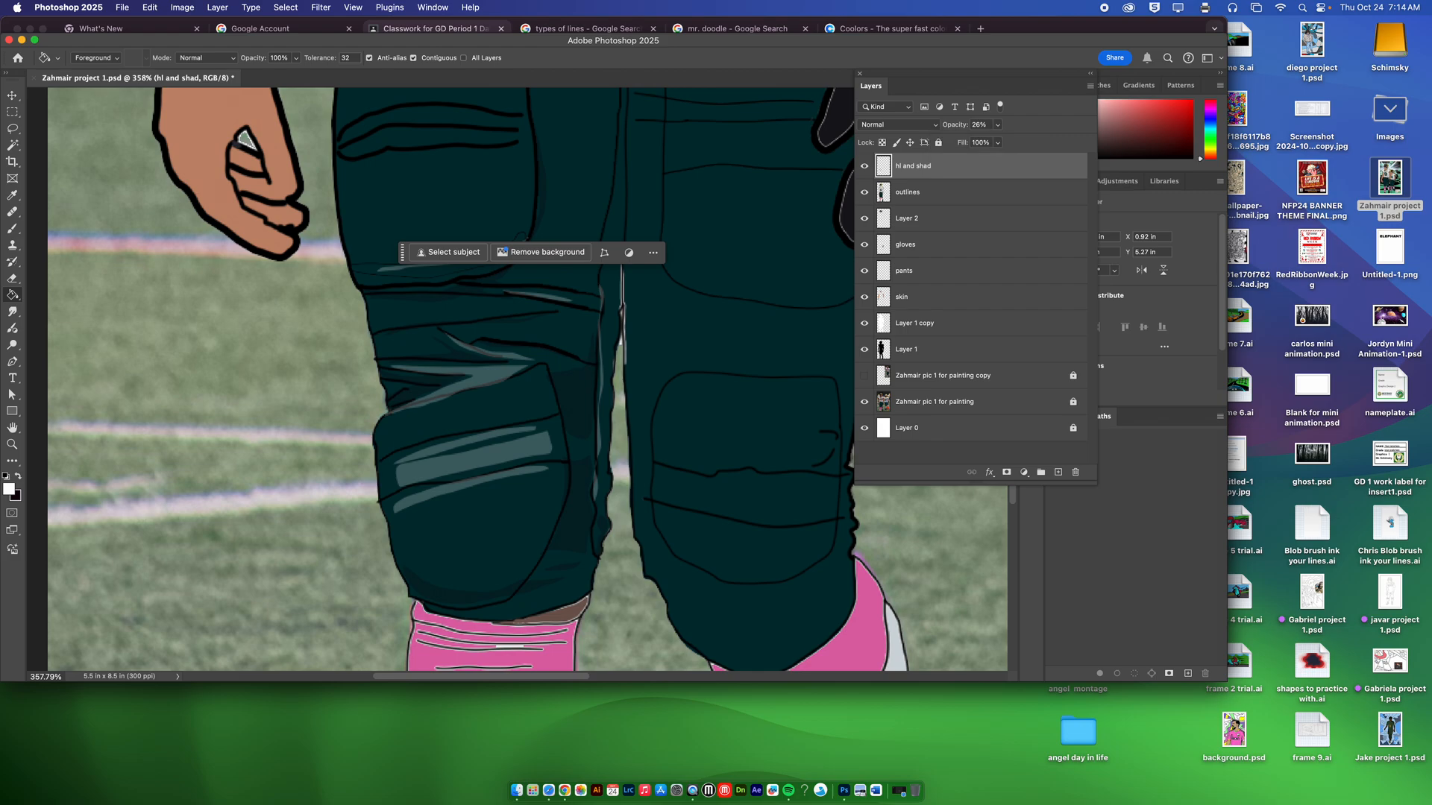
key("super+0")
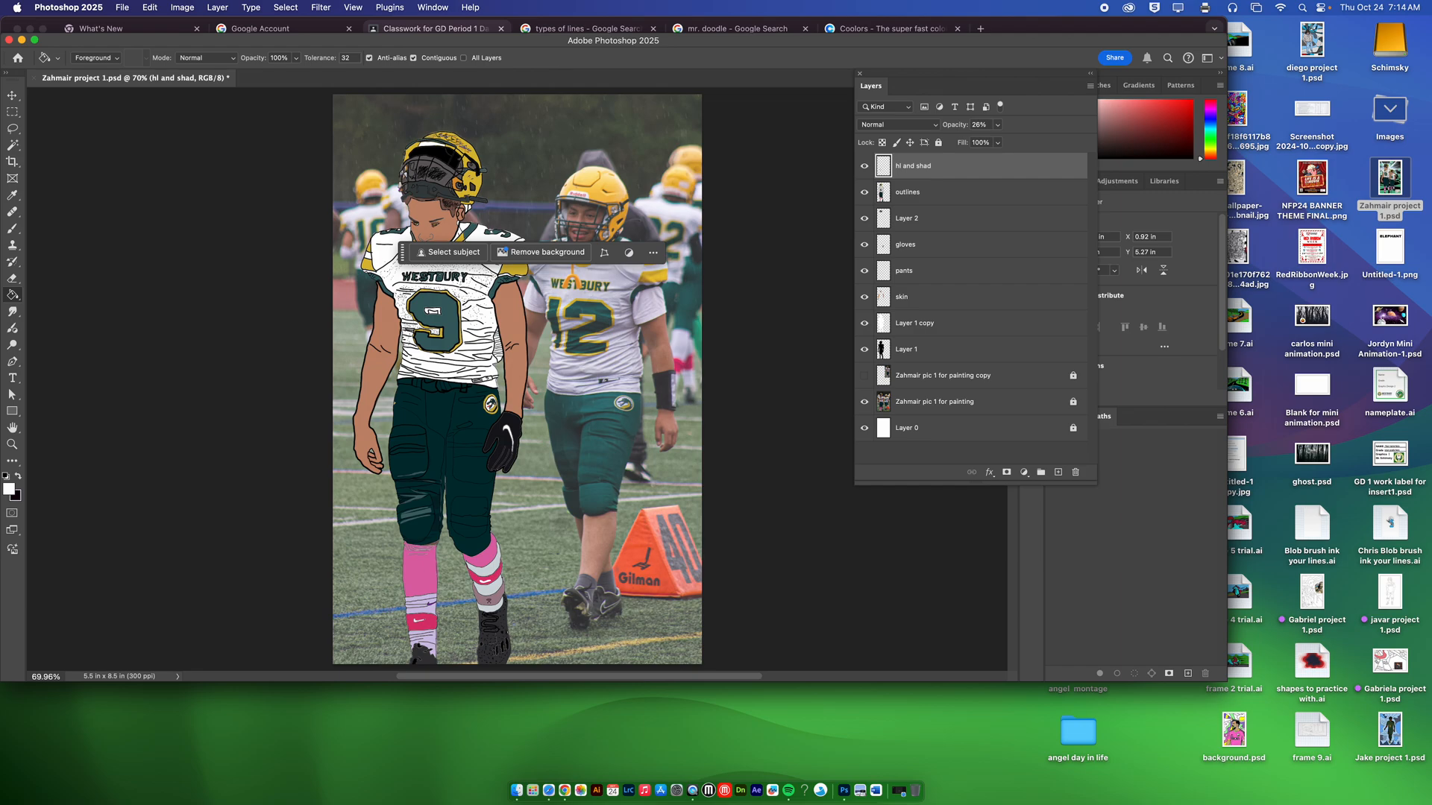
Step: Reduce the hl and shad layer's opacity to 13% and check the pants up close
left_click(997, 125)
left_click_drag(998, 140, 988, 140)
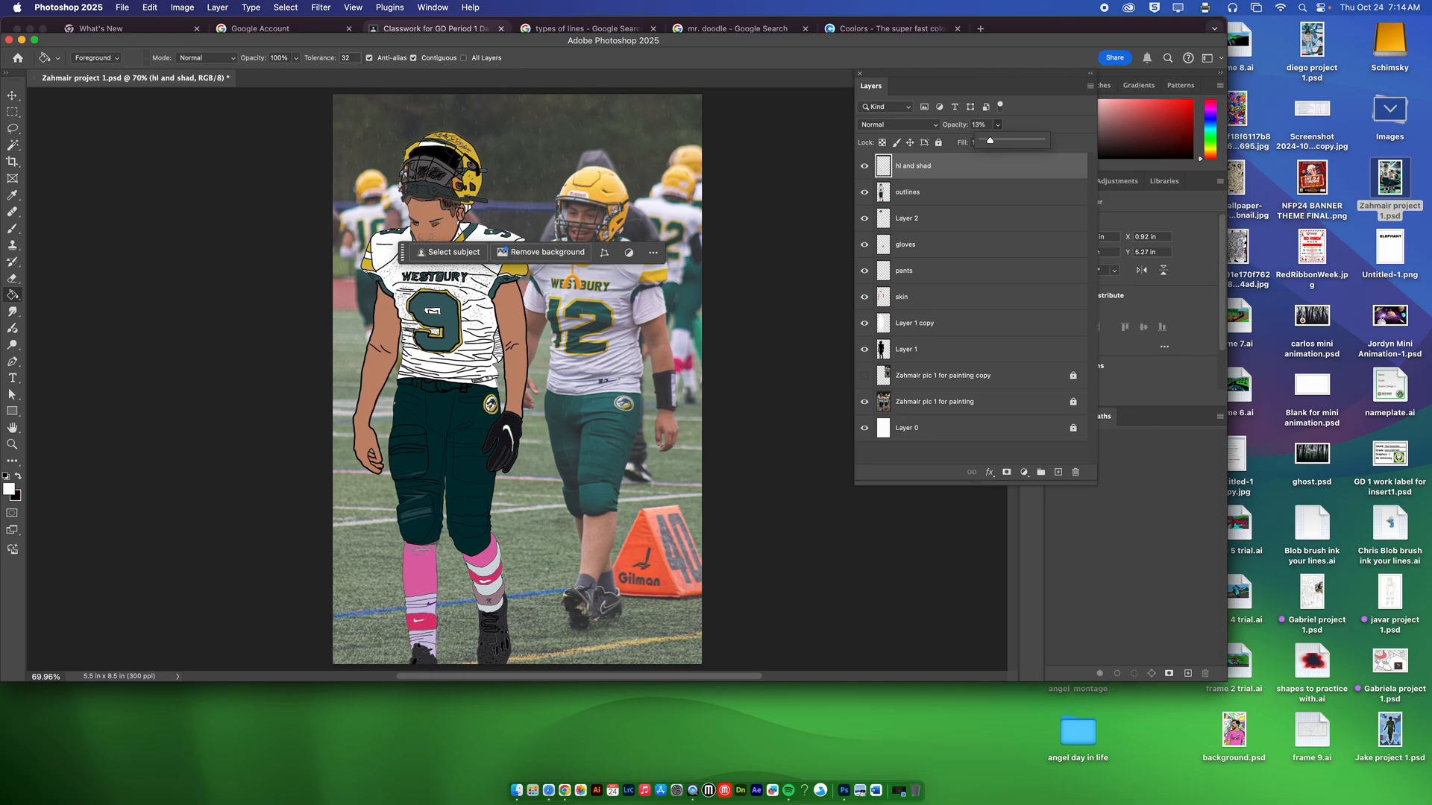
scroll(394, 498, "up", 10)
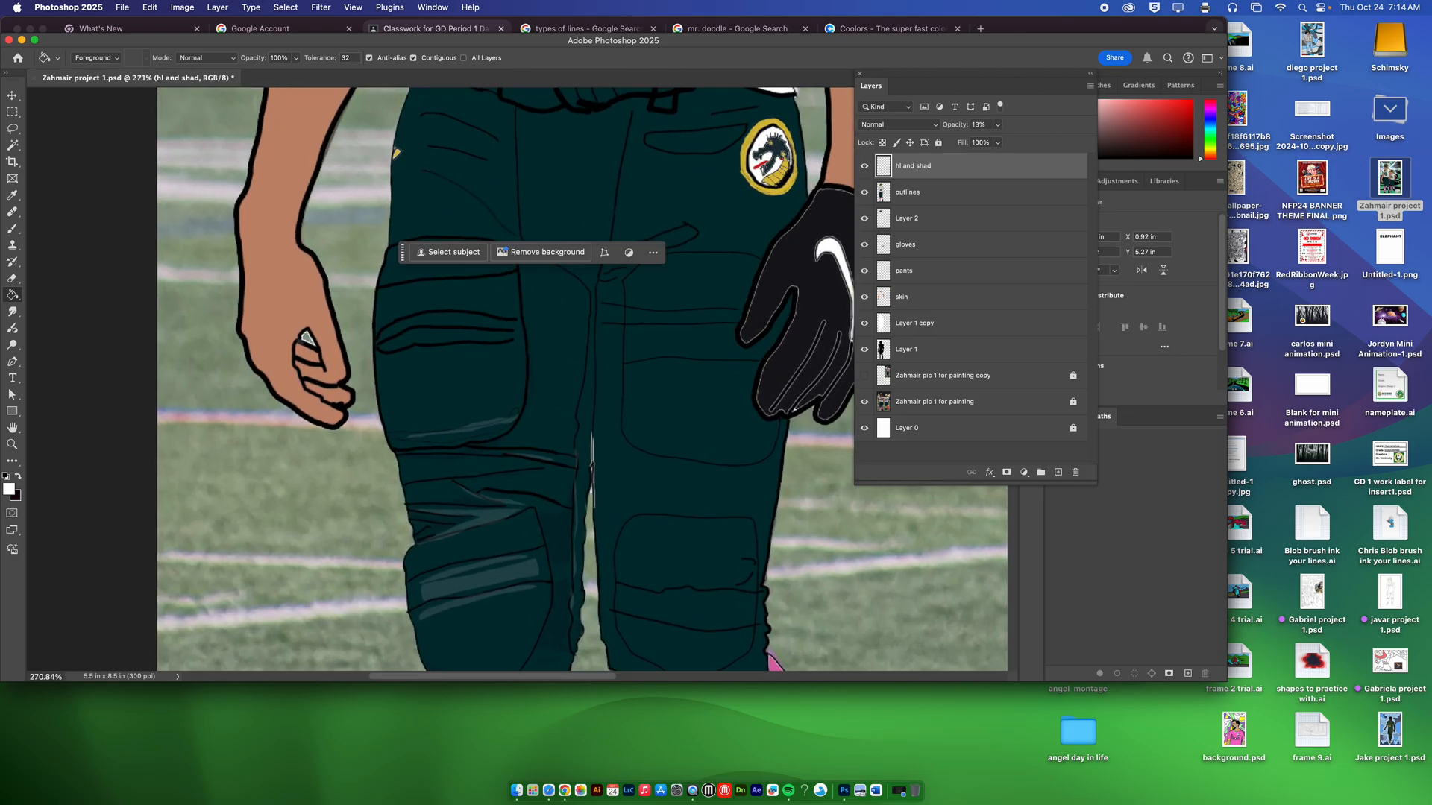
scroll(393, 498, "down", 3)
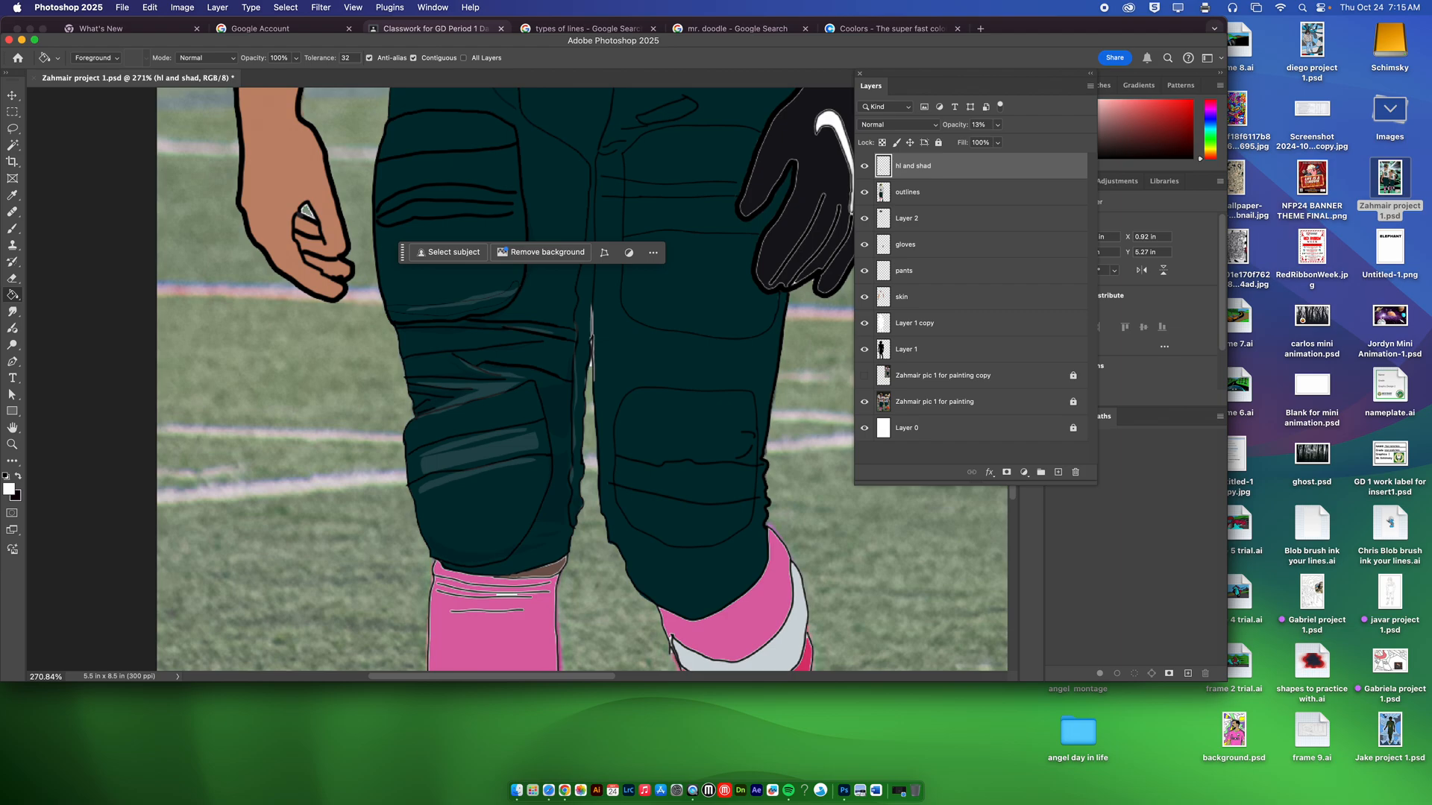
Step: Raise the hl and shad layer's opacity to 52% and inspect the highlight and shadow shapes around the knee
left_click(998, 125)
left_click_drag(996, 141, 1021, 141)
scroll(451, 372, "up", 10)
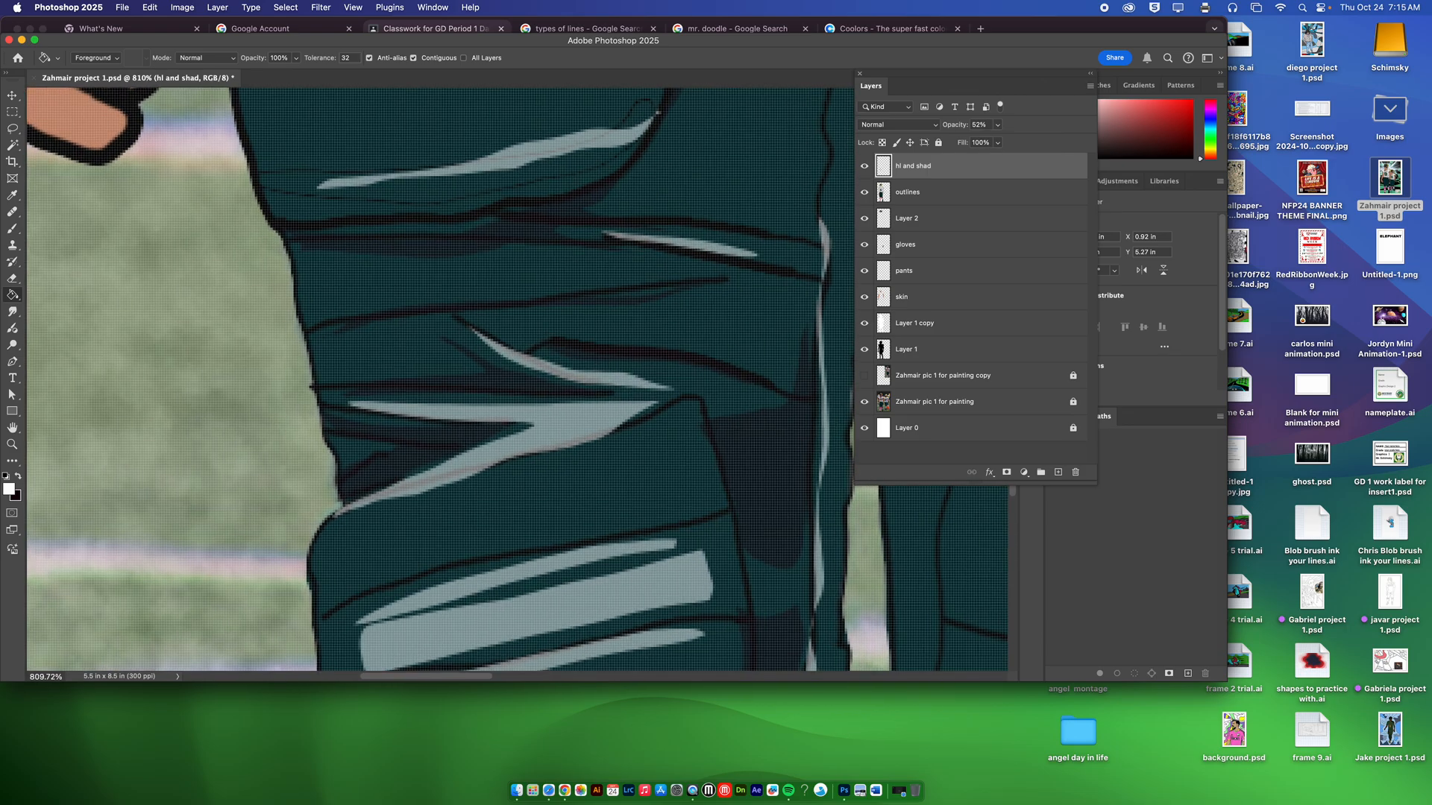
scroll(451, 371, "down", 4)
scroll(451, 372, "down", 2)
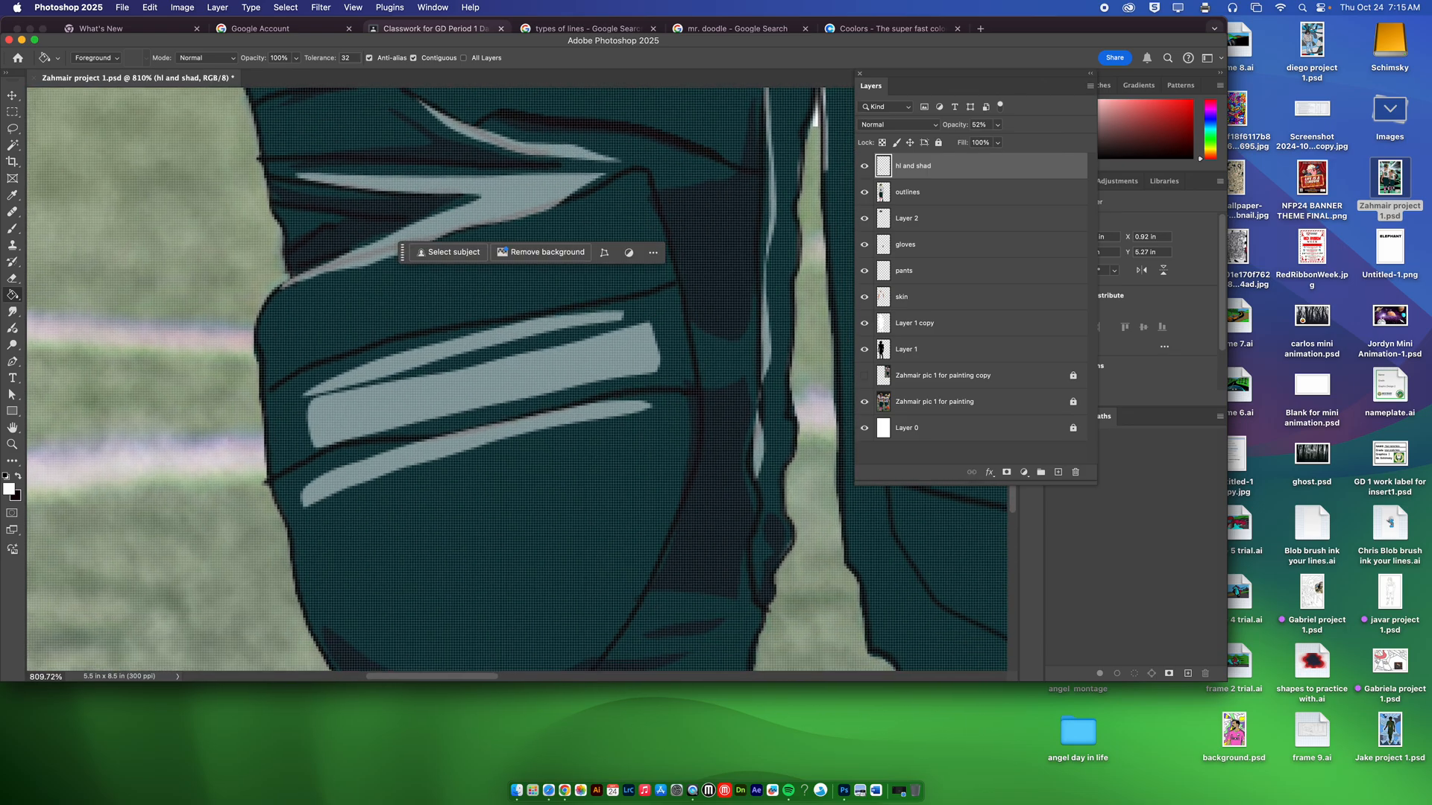
key("super+minus")
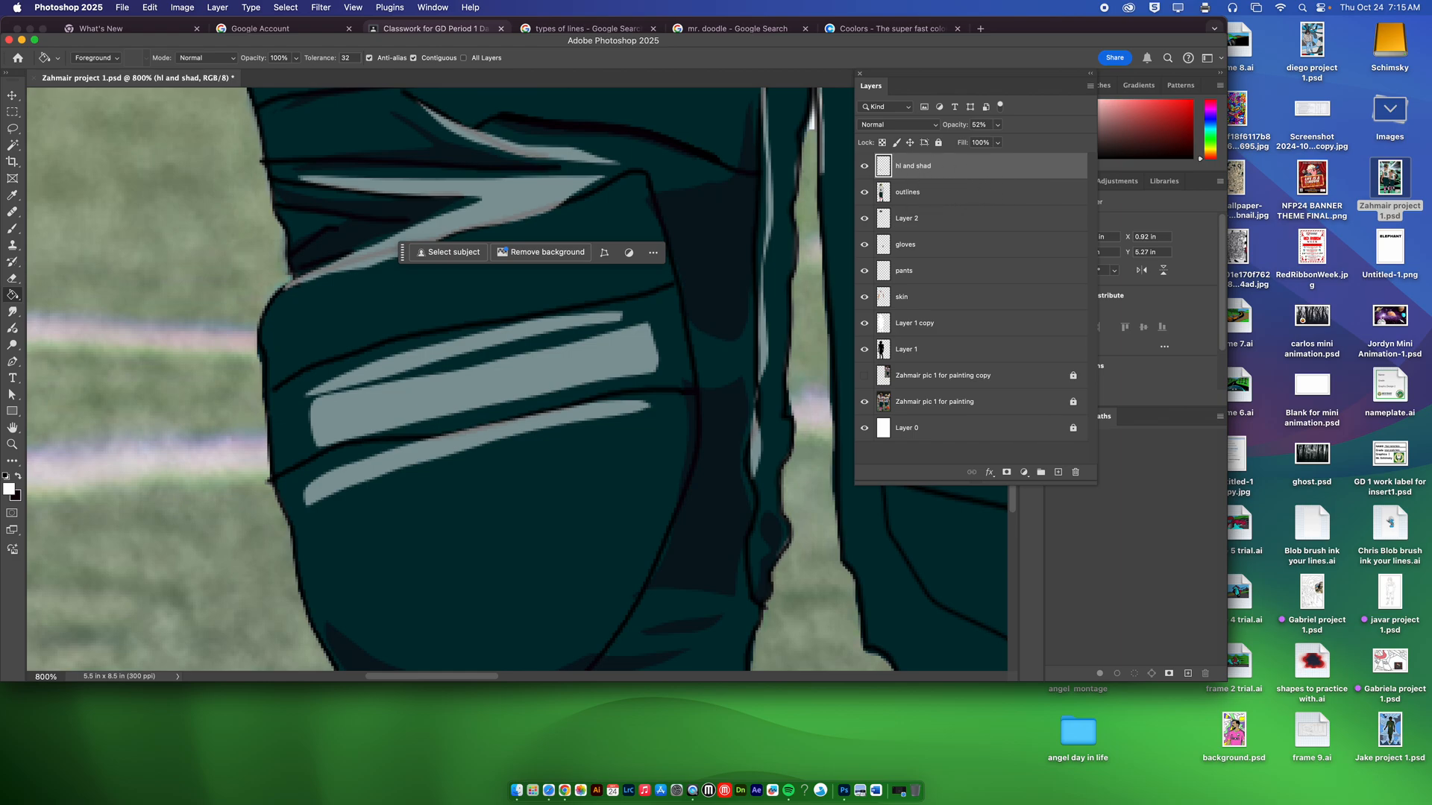
Step: Apply a Gaussian Blur with a radius of 1.6 pixels to the hl and shad layer
left_click(321, 7)
mouse_move(358, 157)
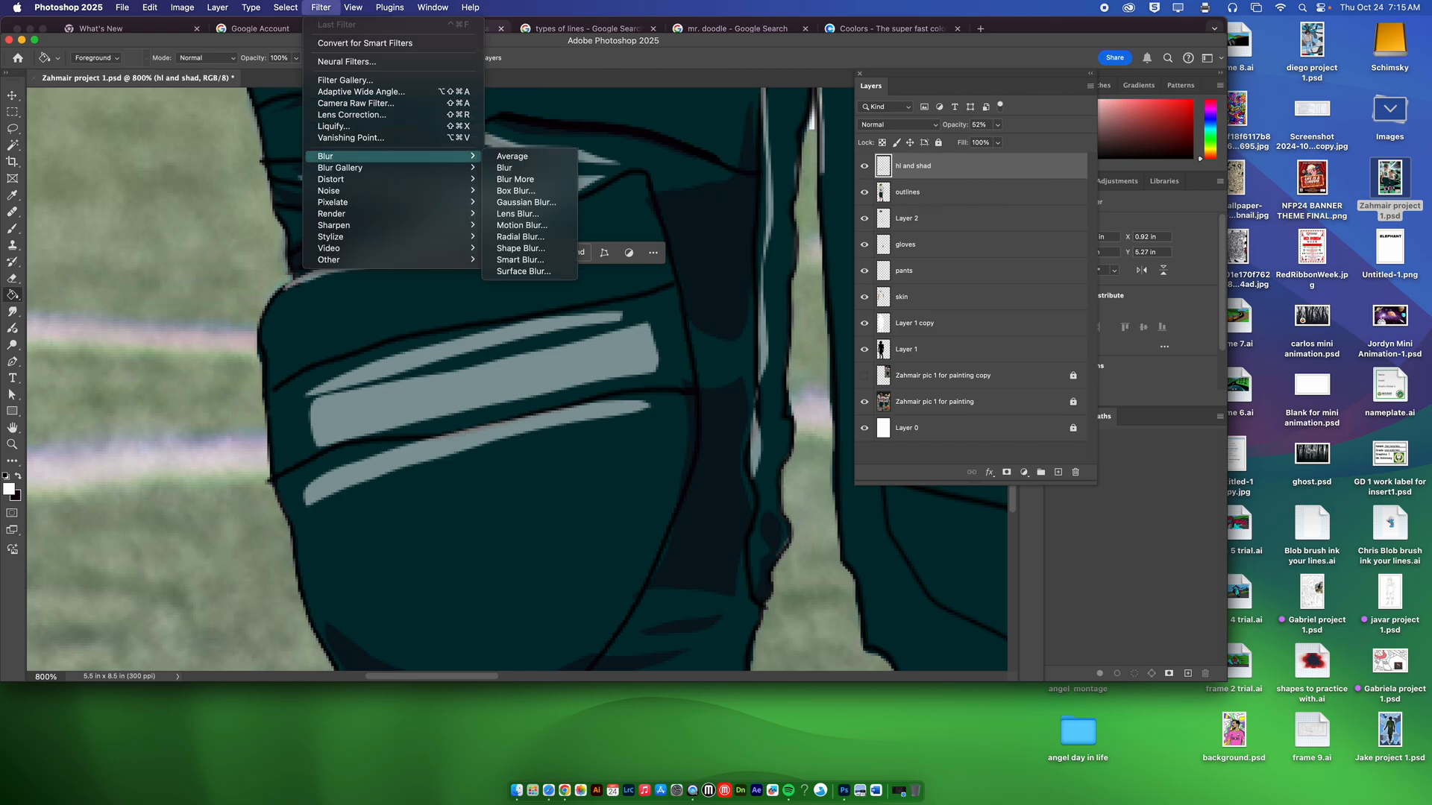
left_click(526, 202)
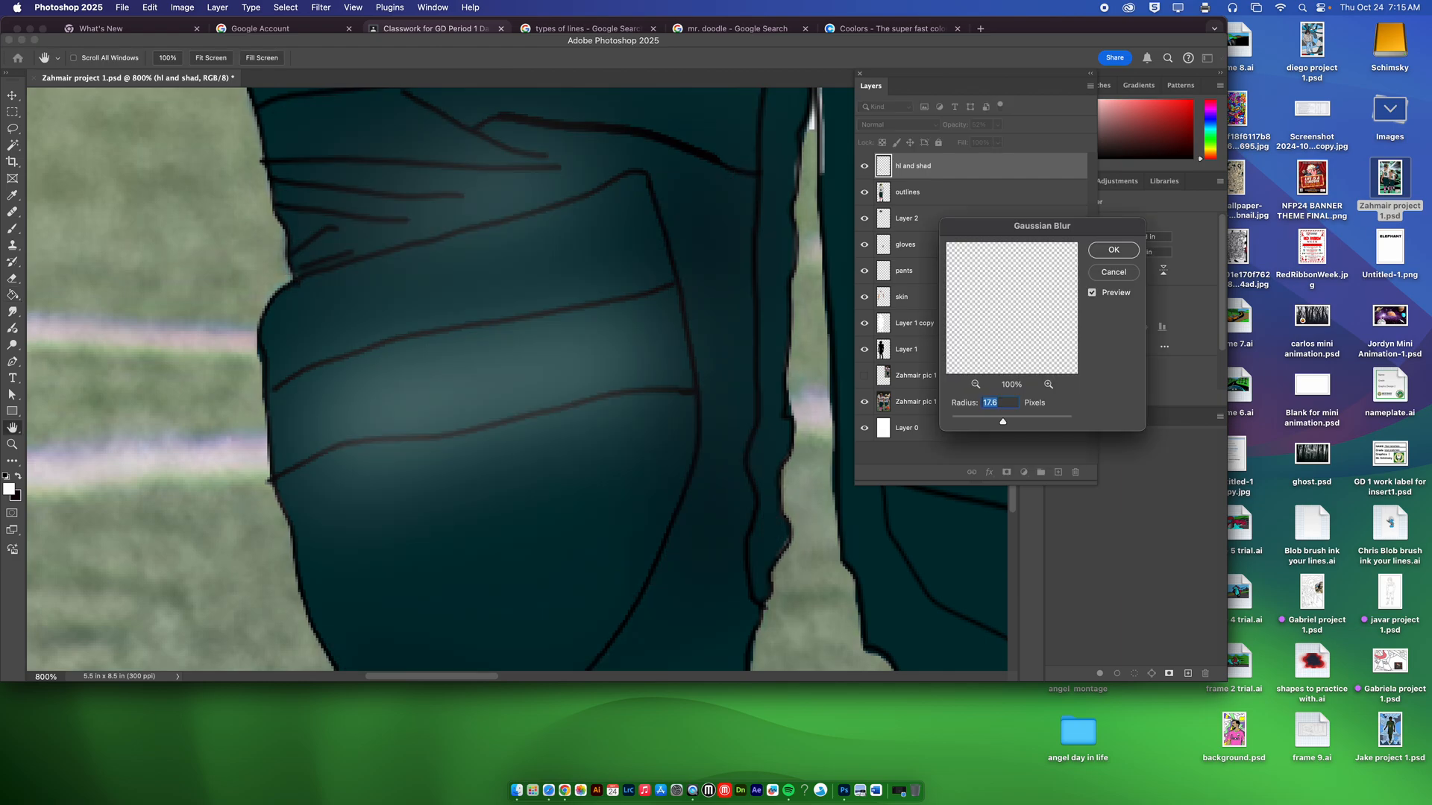
left_click_drag(1003, 422, 961, 422)
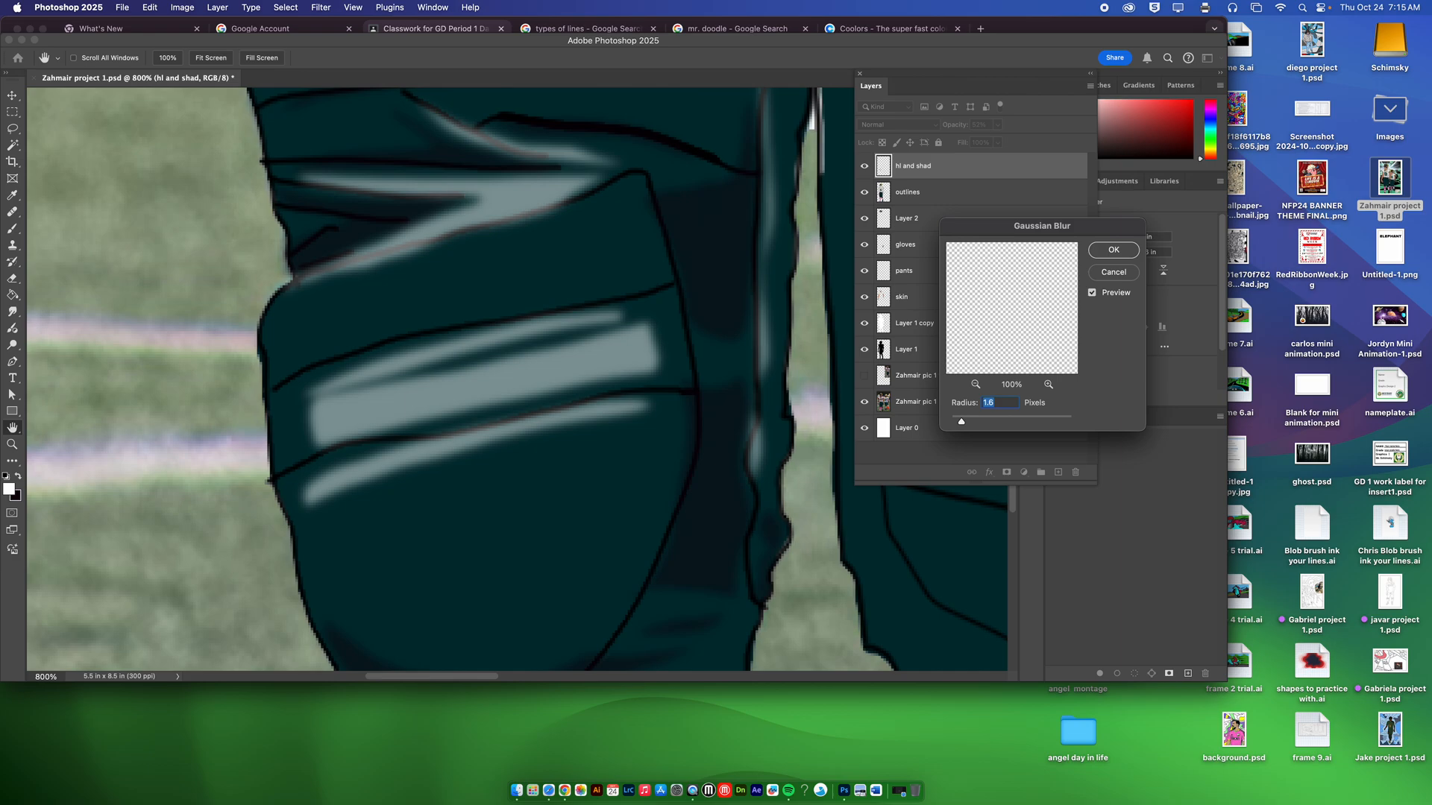
left_click(1111, 250)
Step: Set the blurred hl and shad layer's opacity to 13% and fit the whole picture in view
left_click_drag(998, 125, 974, 141)
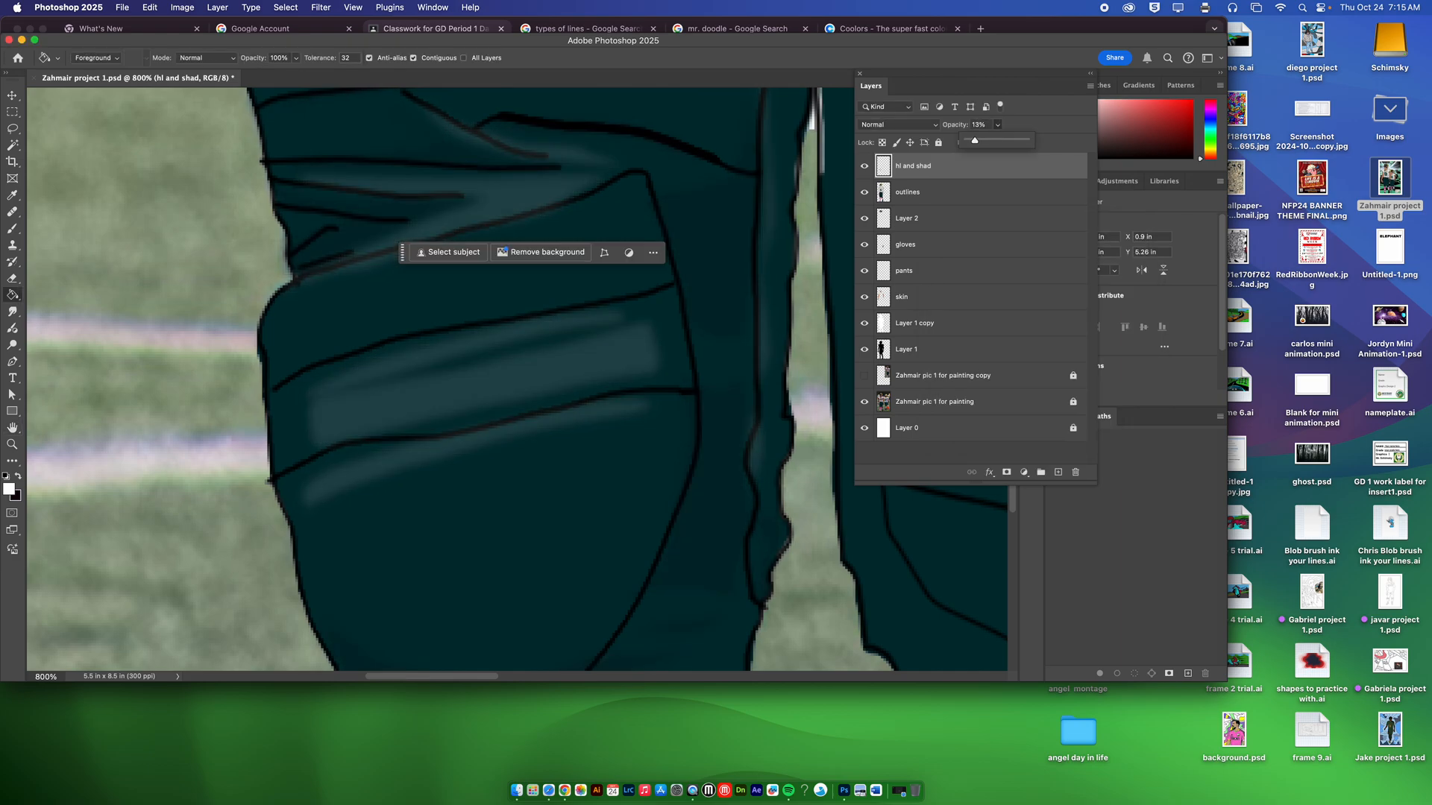
key("super+minus")
key("super+minus")
key("super+minus")
key("super+minus")
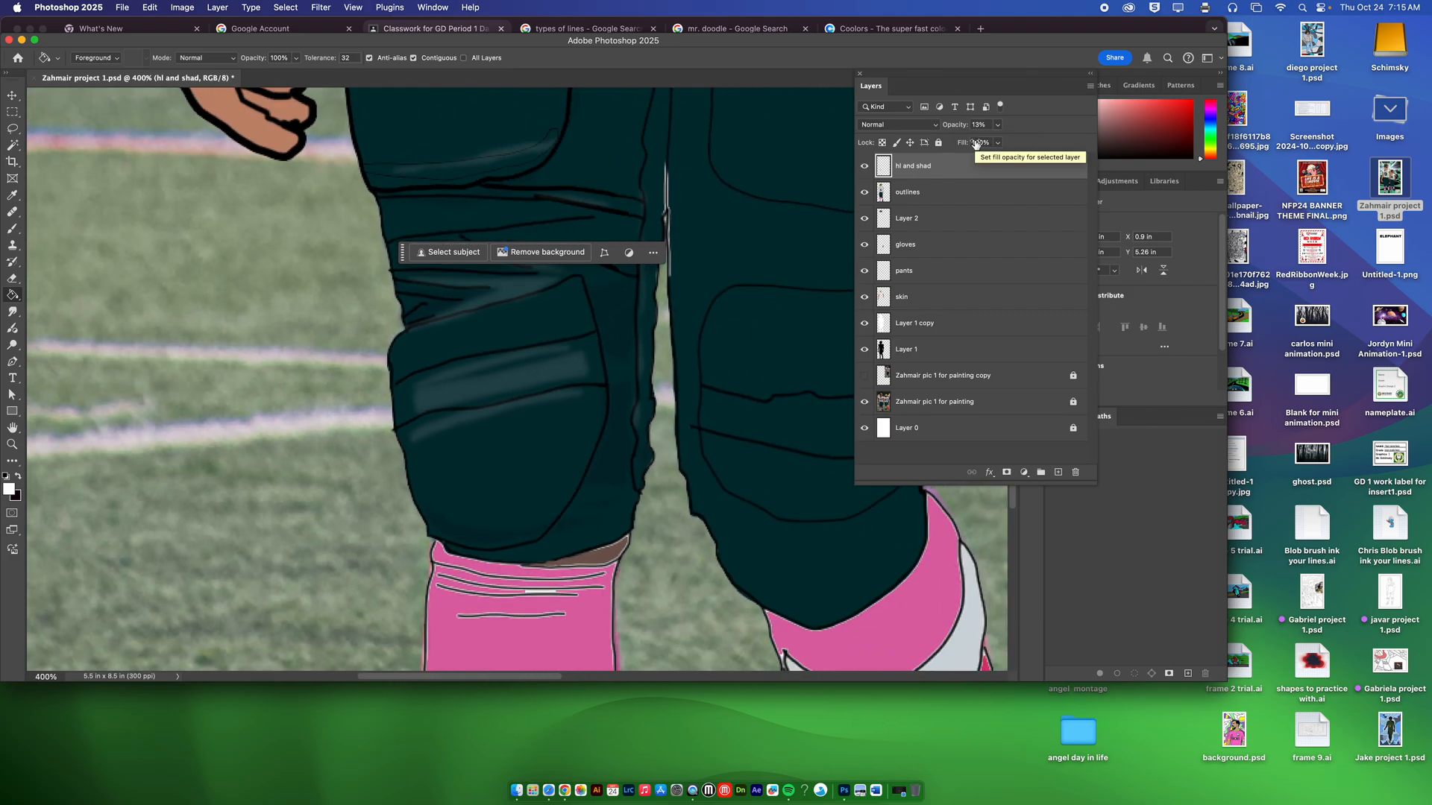
key("super+minus")
key("super+minus")
key("super+minus")
key("super+minus")
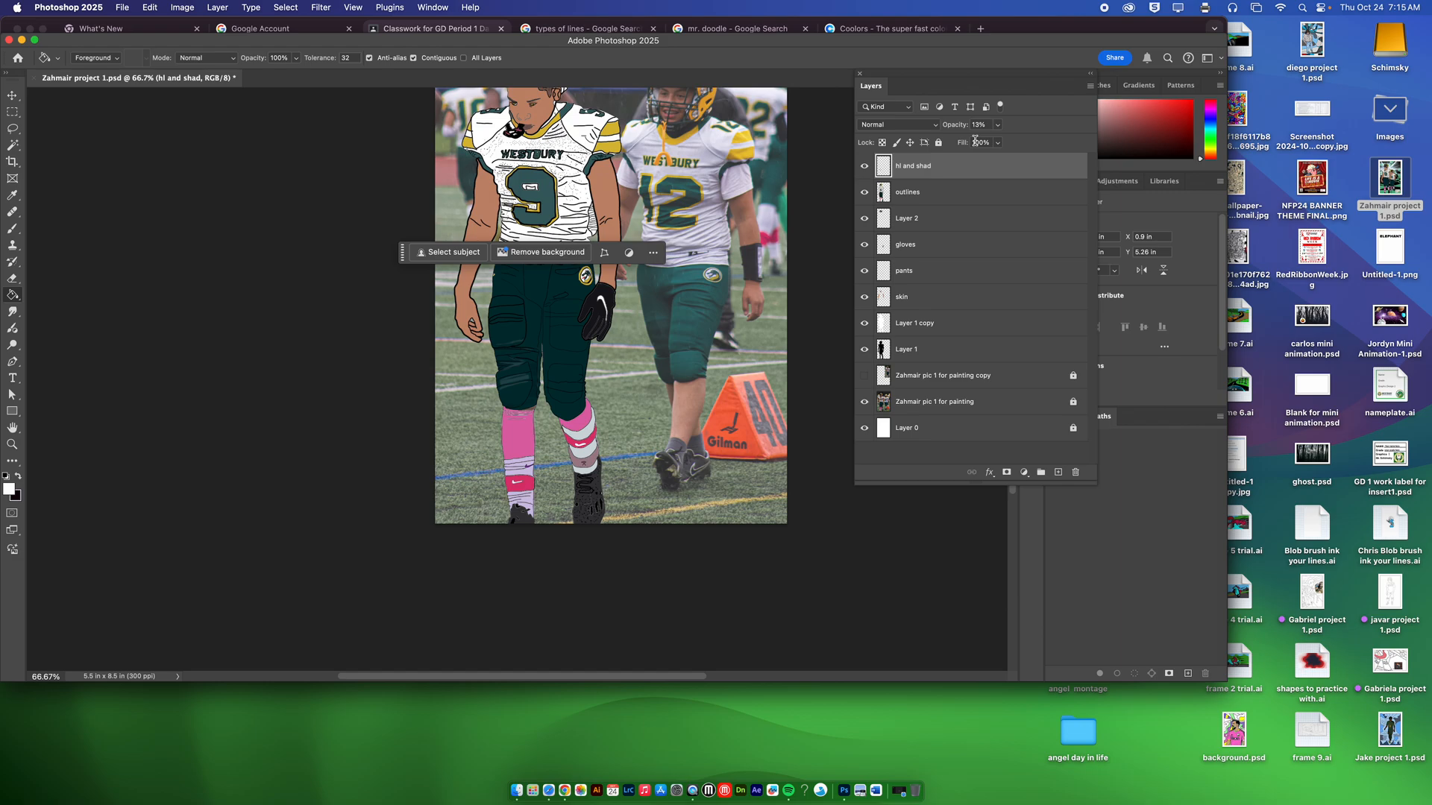
key("super+0")
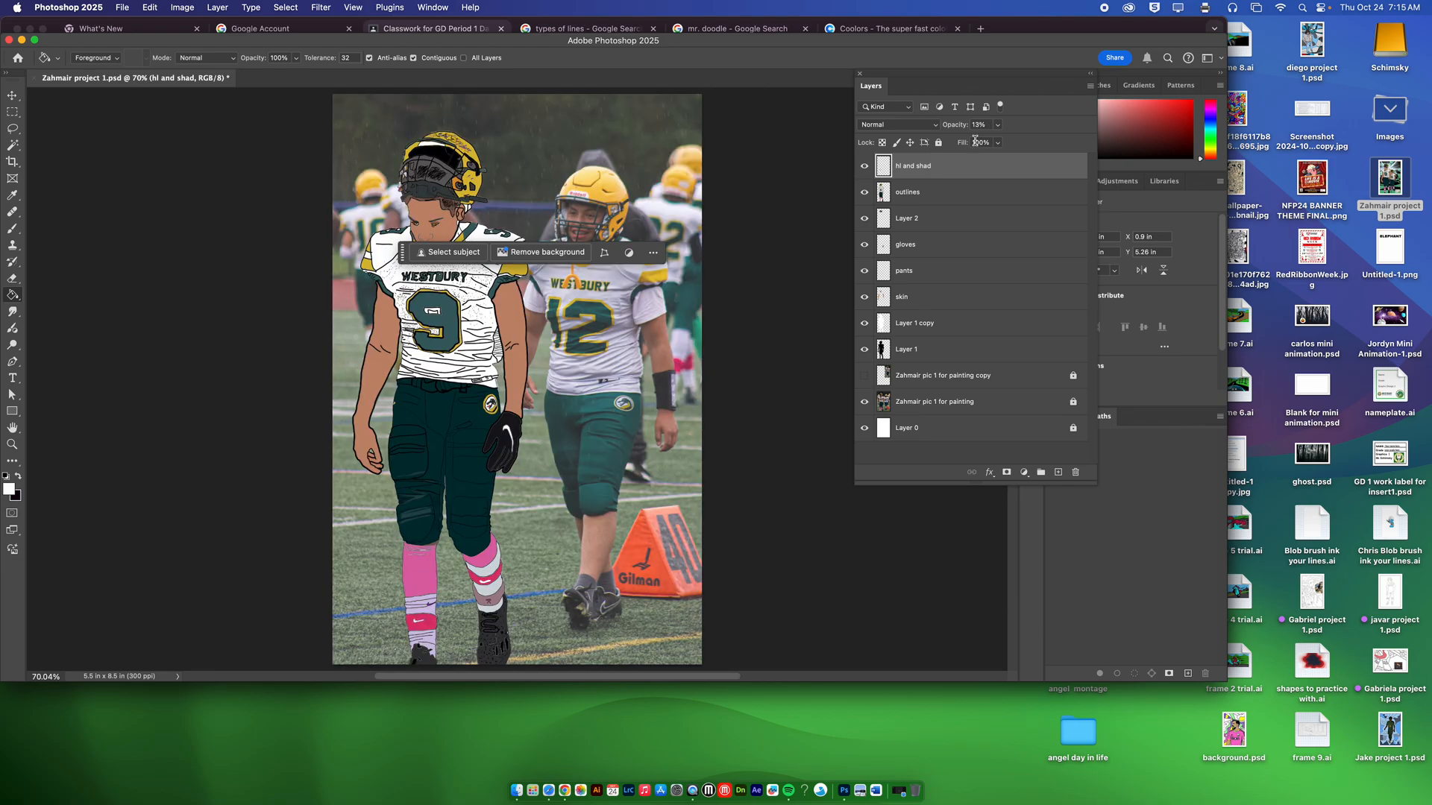